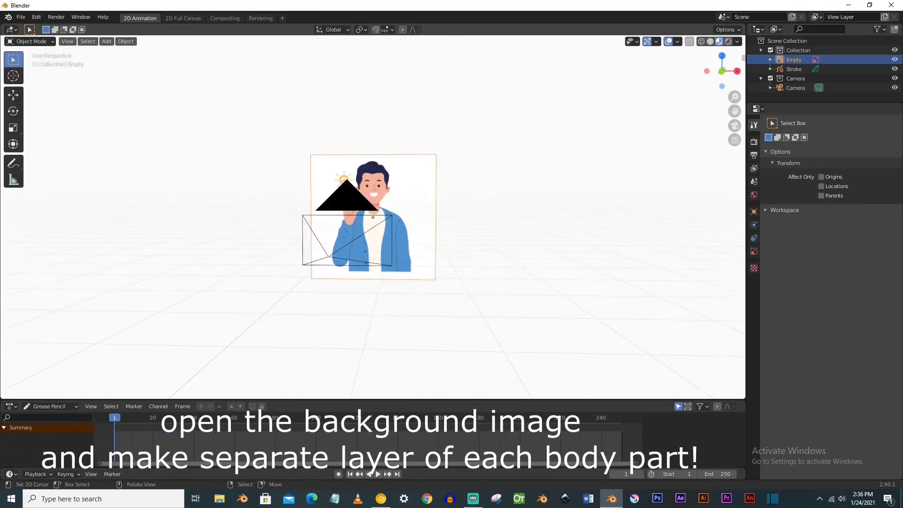
- Hide the camera, then select the Stroke grease pencil object and switch it to Draw mode
right_click(373, 194)
left_click(895, 88)
scroll(373, 217, "up", 4)
left_click(794, 69)
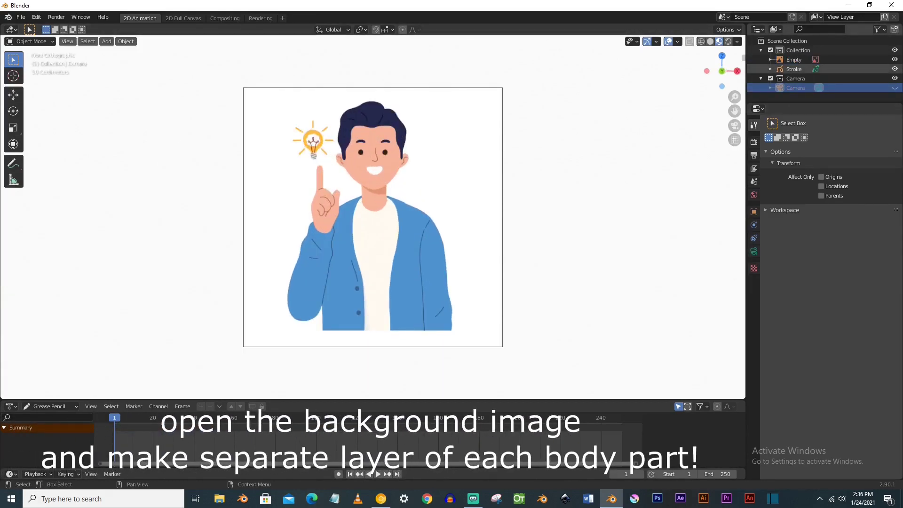
left_click(31, 41)
left_click(40, 74)
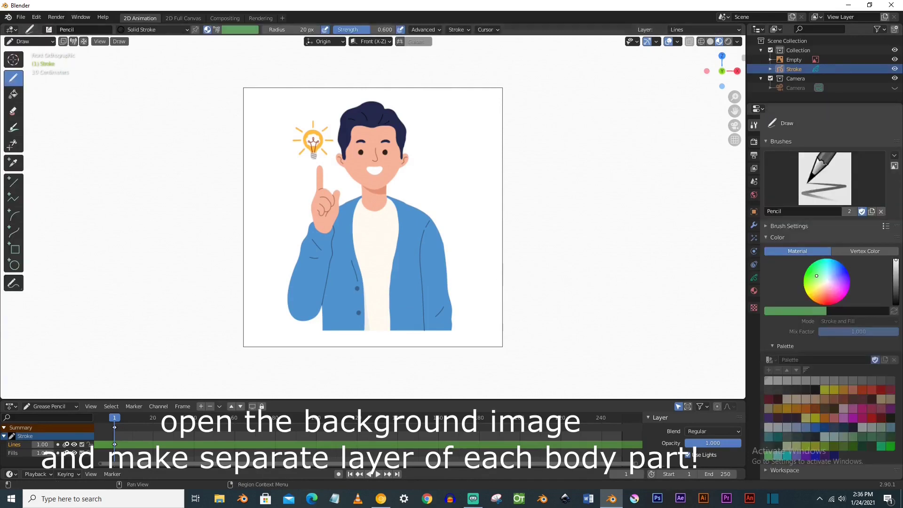
- Add a grease pencil layer named body to the Stroke object
left_click(754, 278)
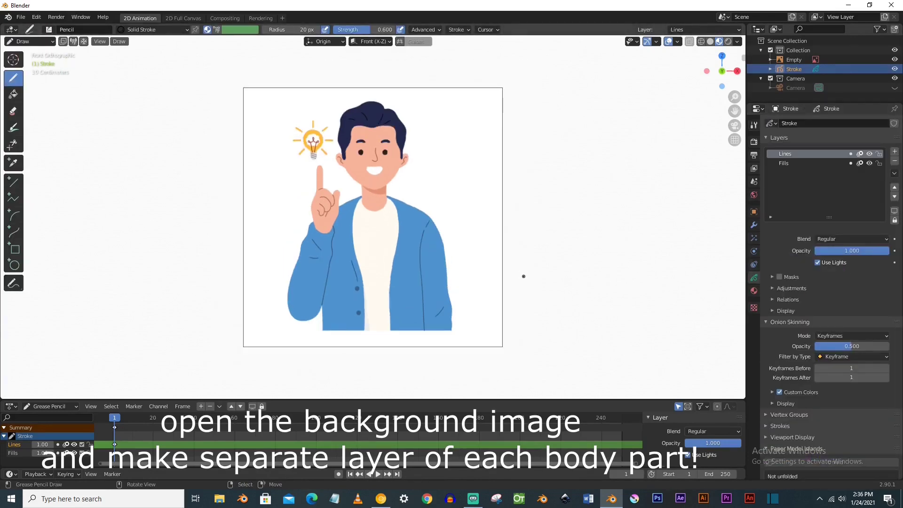
middle_click_drag(522, 276, 518, 300, "shift")
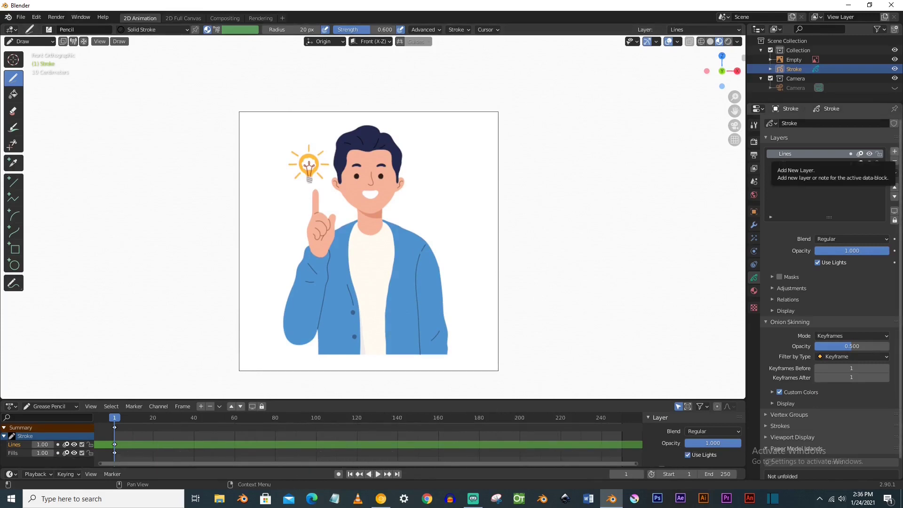
left_click(895, 151)
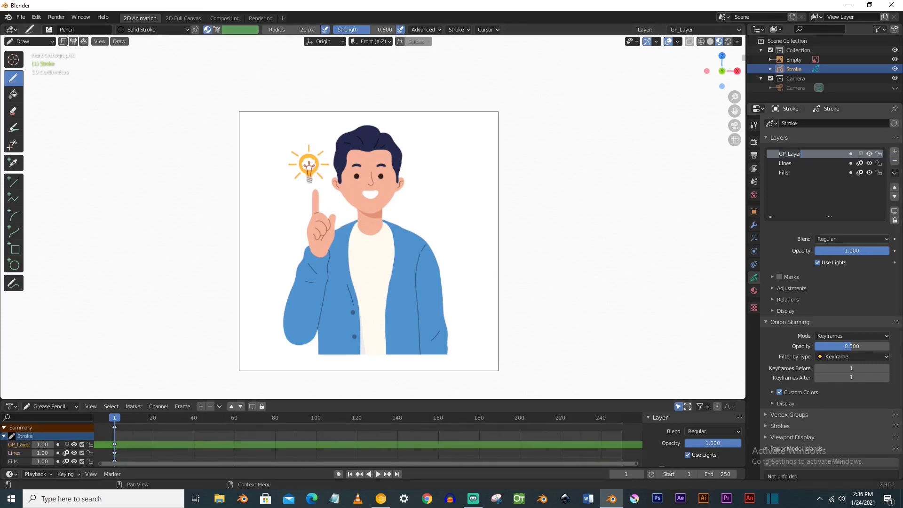
key("Return")
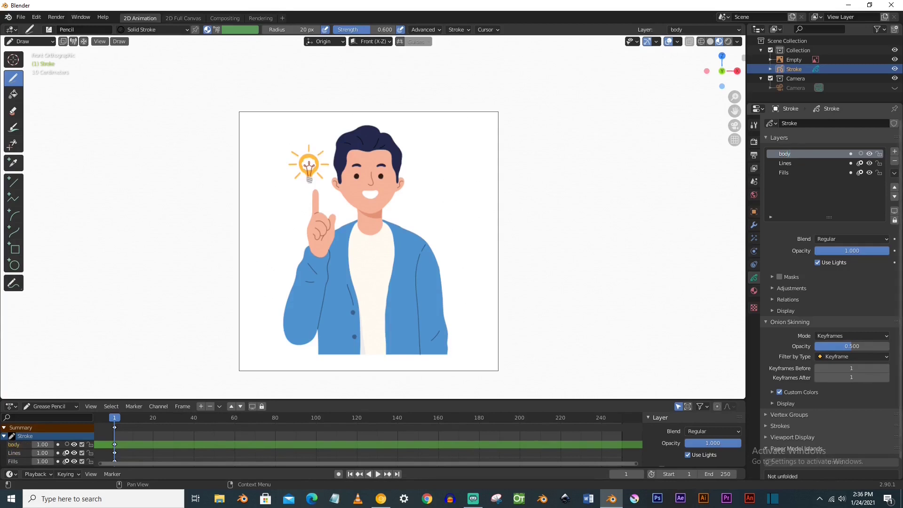
- Add four more layers above body, named right-arm, left-arm, neck and head
left_click(895, 151)
left_click(895, 151)
double_click(791, 164)
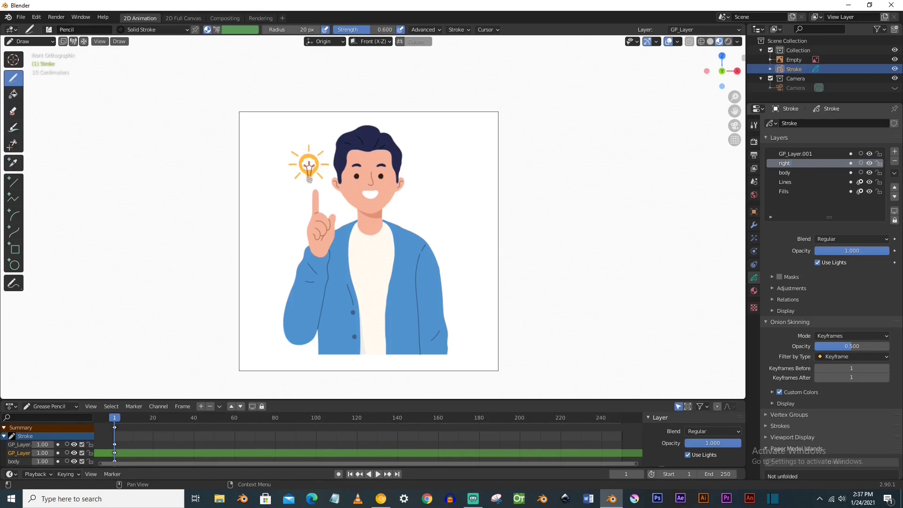
left_click(795, 154)
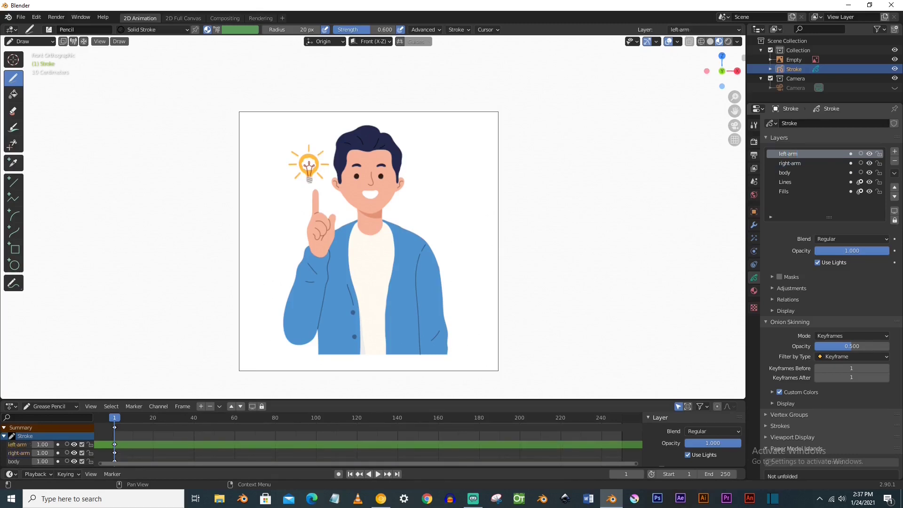
left_click(895, 151)
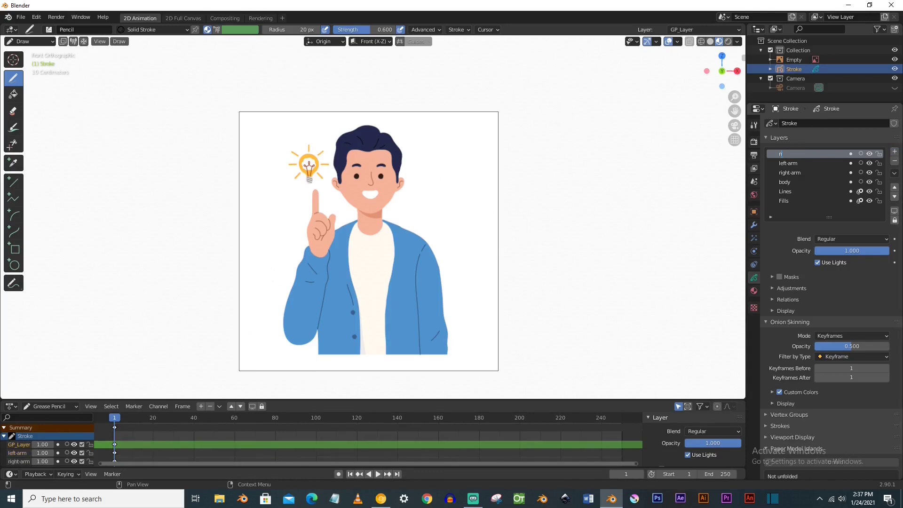
left_click(895, 152)
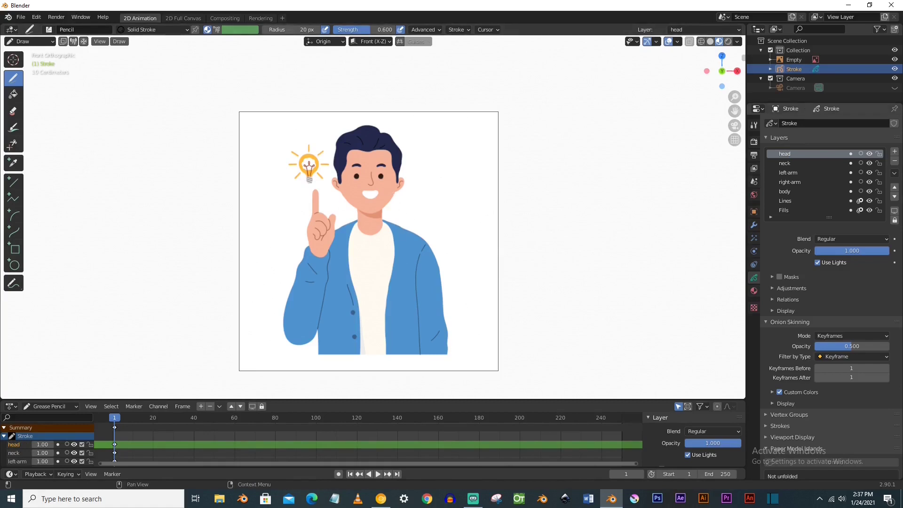
- Trace the jaw, both ears and the hairline of the reference face on the head layer with the Pencil at strength 1.000
scroll(423, 208, "up", 2)
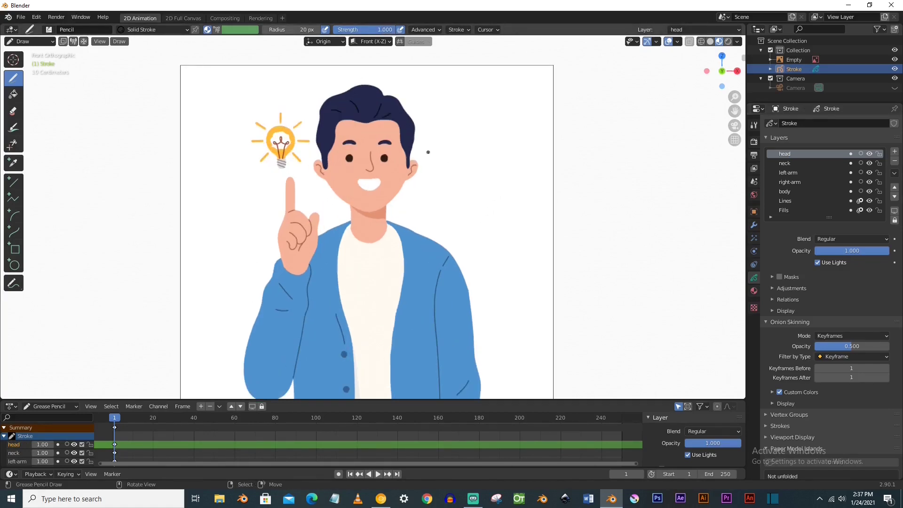
scroll(424, 145, "up", 3)
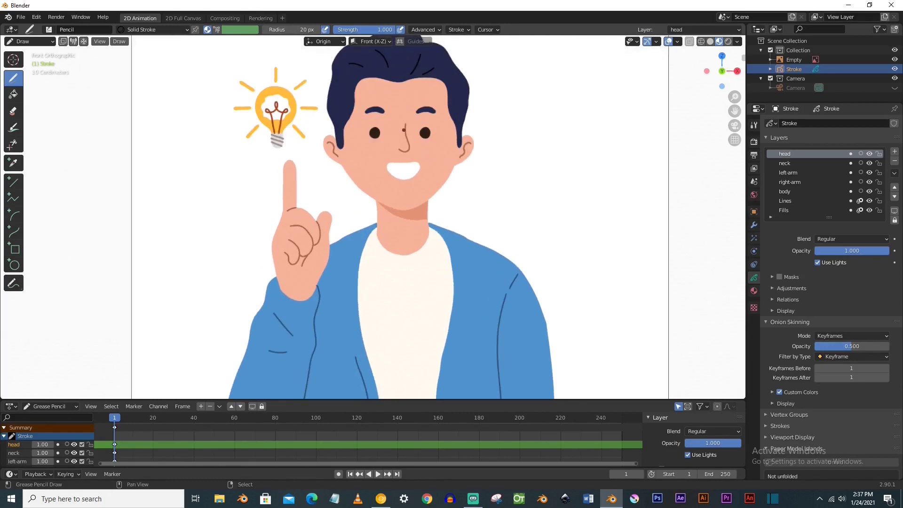
scroll(403, 132, "up", 3)
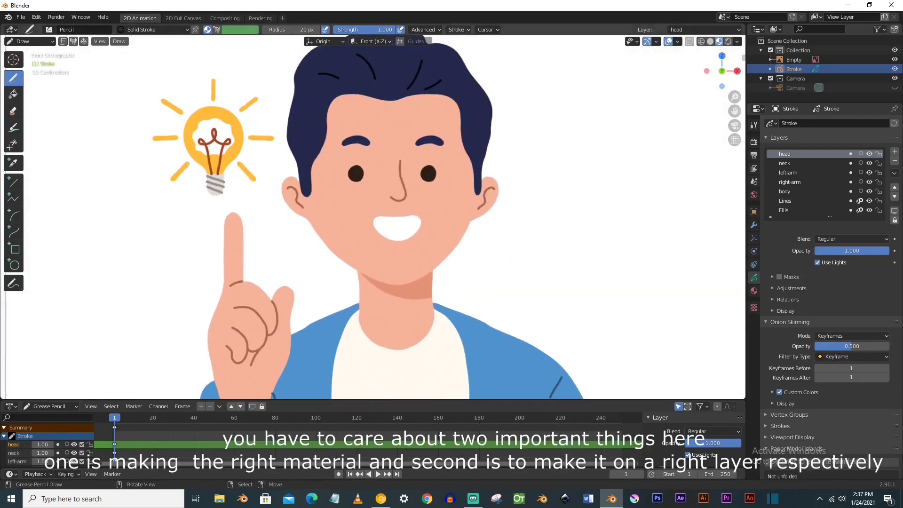
left_click(457, 30)
key("Return")
scroll(337, 251, "up", 3)
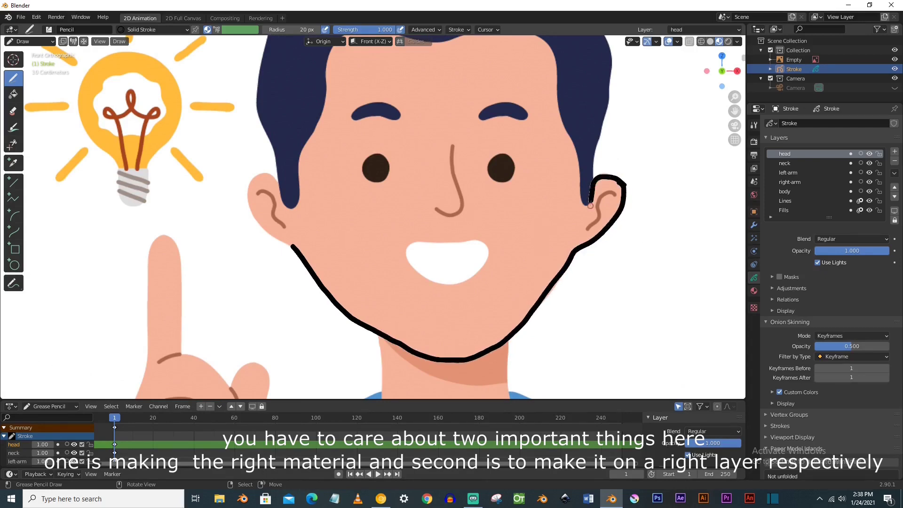
left_click_drag(582, 167, 557, 86)
middle_click_drag(560, 91, 577, 187, "shift")
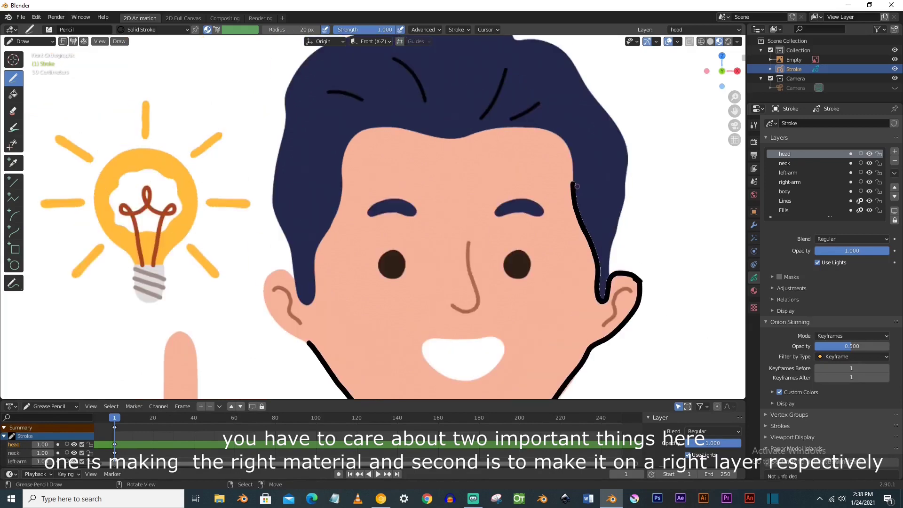
left_click_drag(560, 135, 480, 132)
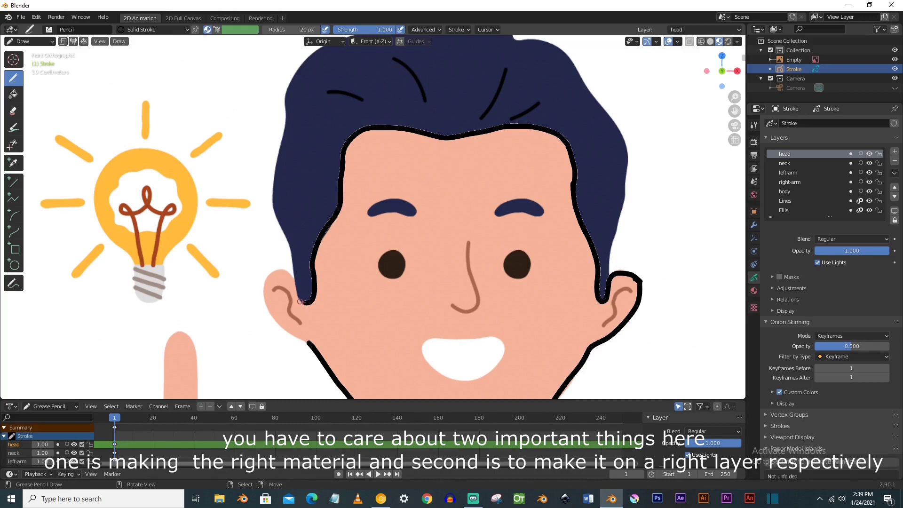
left_click_drag(300, 301, 294, 282)
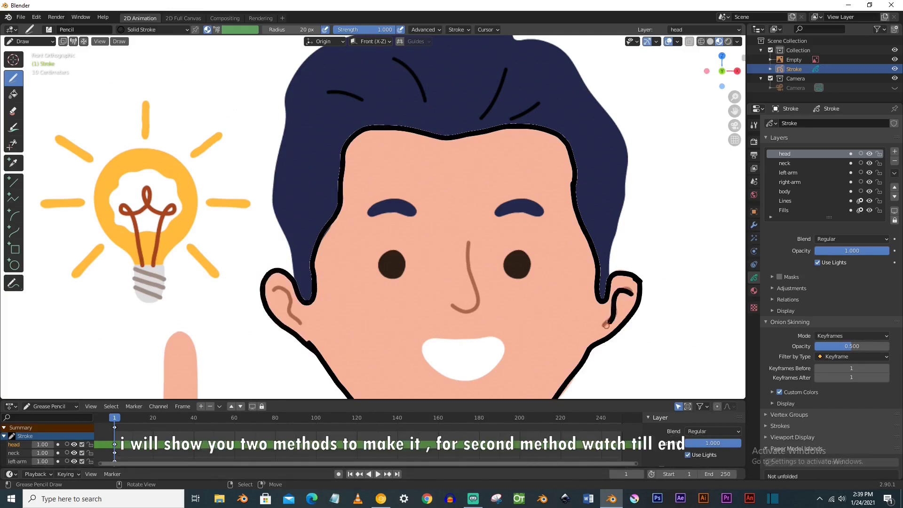
- Duplicate the inner-ear line in Edit Mode, mirror it horizontally and position it inside the opposite ear
key("Tab")
key("shift+d")
key("x")
left_click(287, 308)
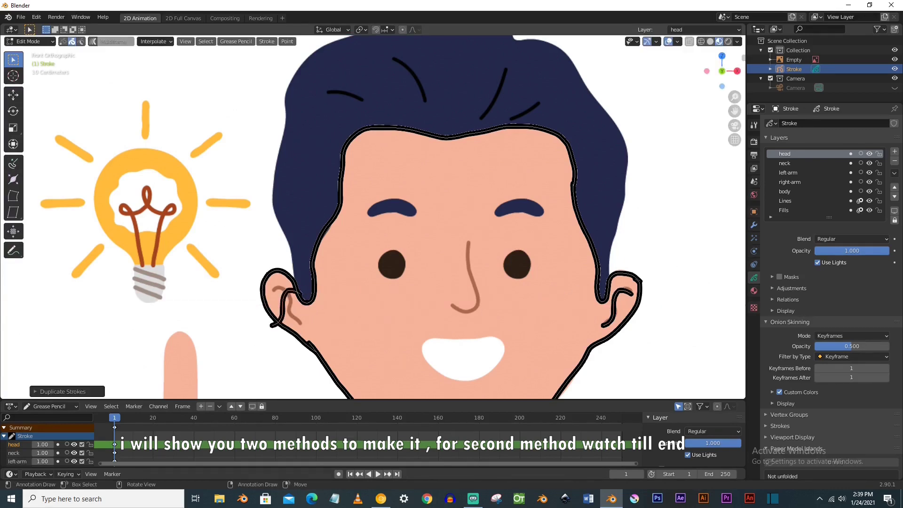
right_click(282, 289)
mouse_move(283, 289)
left_click(324, 302)
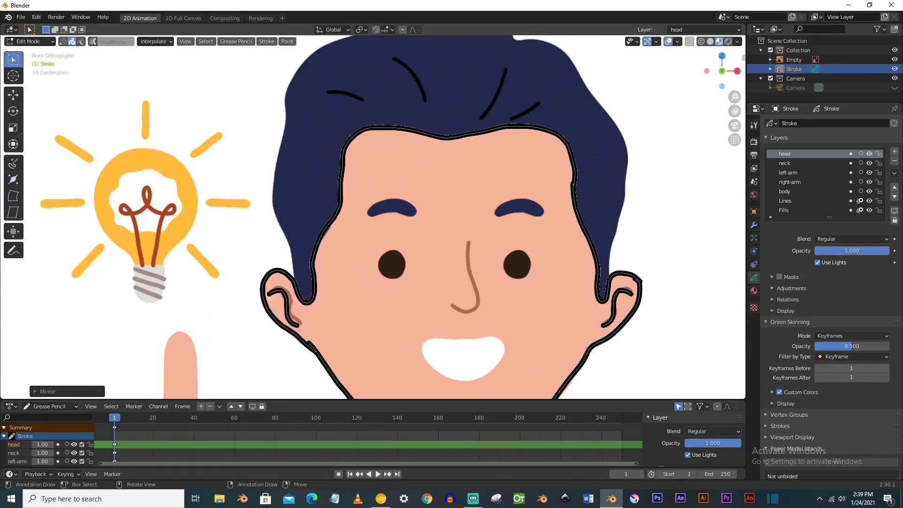
key("g")
key("x")
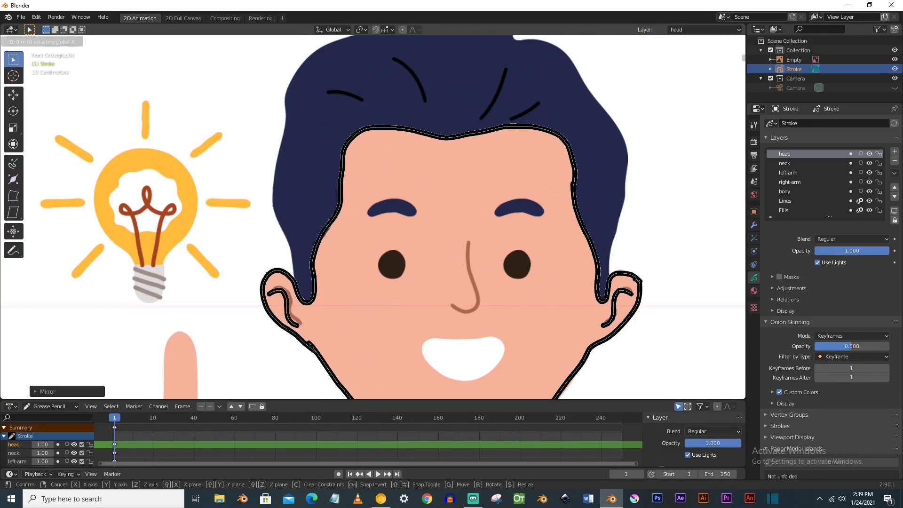
left_click(329, 302)
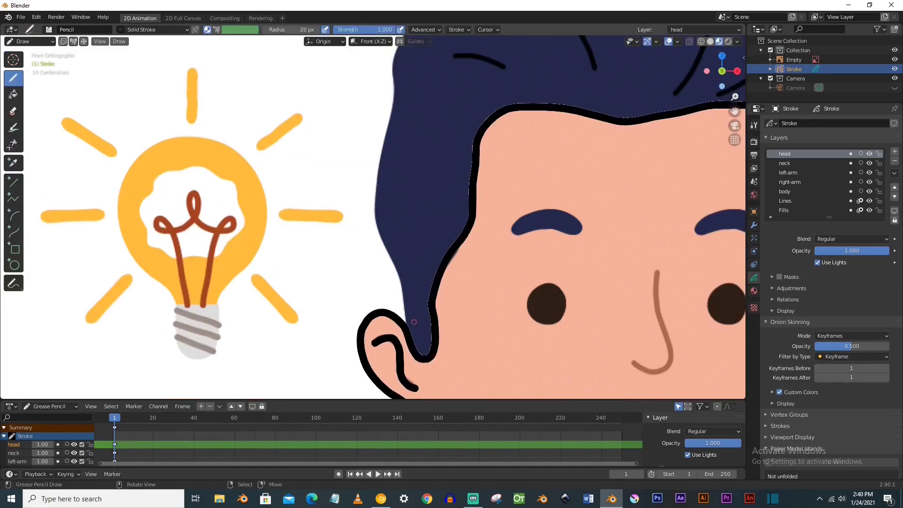
- Trace the outer contour of the hair from one ear over the top to the other ear
mouse_move(409, 324)
left_mouse_down()
mouse_move(392, 244)
mouse_move(374, 213)
left_mouse_up()
key("ctrl+z")
middle_click_drag(374, 213, 375, 321, "shift")
left_click_drag(377, 328, 403, 176)
middle_click_drag(403, 176, 329, 297, "shift")
mouse_move(324, 310)
left_mouse_down()
mouse_move(321, 284)
mouse_move(403, 203)
mouse_move(558, 154)
mouse_move(742, 257)
left_mouse_up()
middle_click_drag(741, 312, 359, 163, "shift")
mouse_move(353, 105)
left_mouse_down()
mouse_move(421, 271)
mouse_move(403, 355)
left_mouse_up()
middle_click_drag(403, 355, 356, 221, "shift")
left_click_drag(356, 222, 347, 257)
scroll(330, 284, "down", 1)
scroll(330, 284, "down", 2)
middle_click_drag(330, 284, 393, 366, "shift")
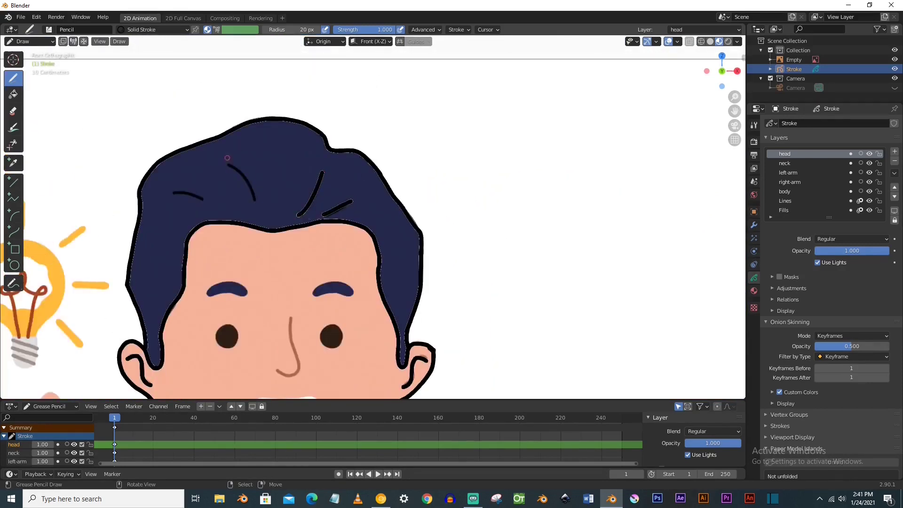
- Set the pencil radius to 10 px and trace the outlines of both eyebrows
scroll(192, 195, "up", 3)
left_click(754, 124)
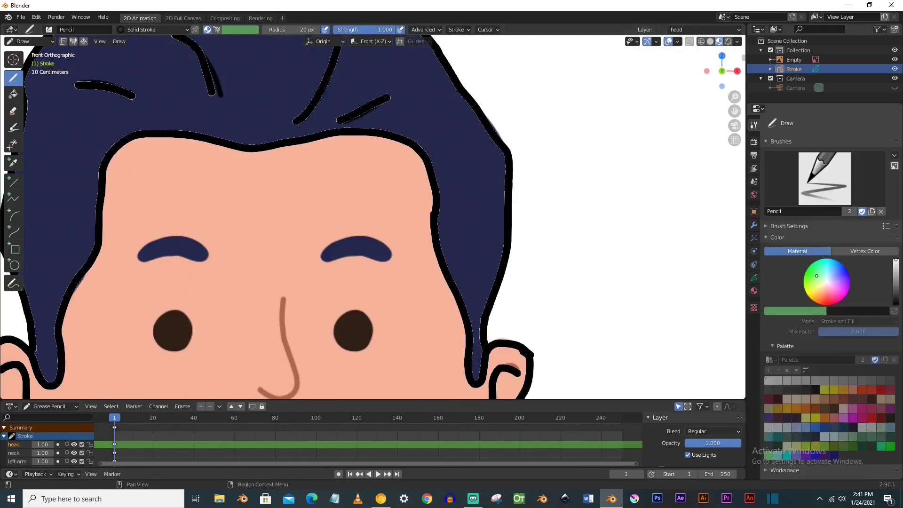
left_click_drag(853, 251, 865, 251)
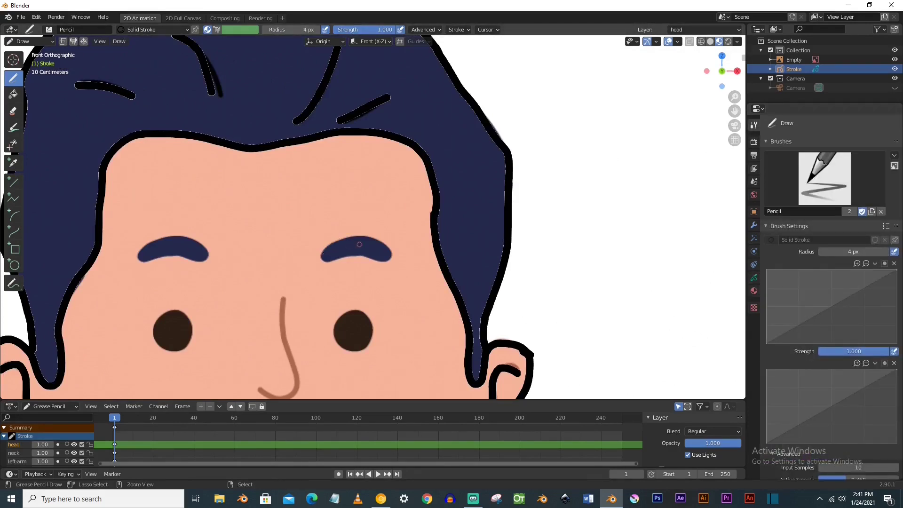
left_click_drag(329, 245, 377, 239)
key("ctrl+z")
left_click_drag(854, 252, 849, 251)
left_click_drag(321, 255, 330, 243)
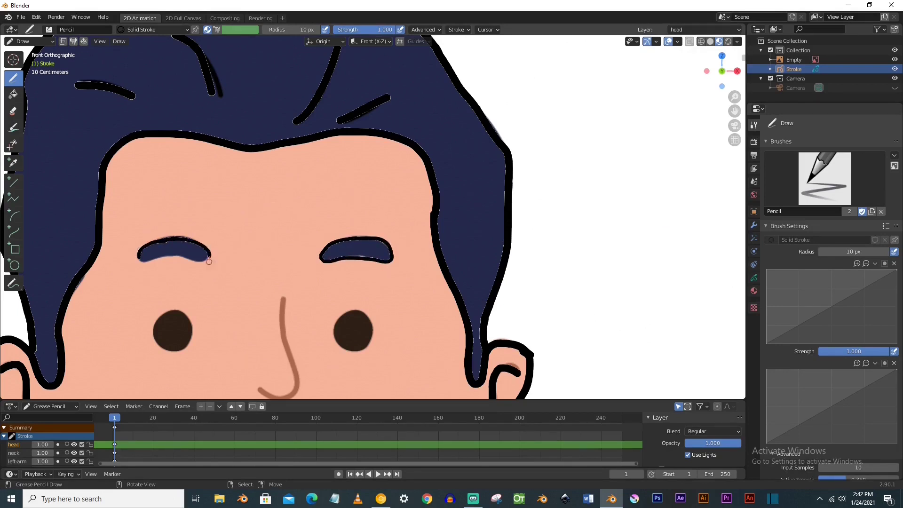
key("ctrl+z")
left_click_drag(149, 257, 184, 240)
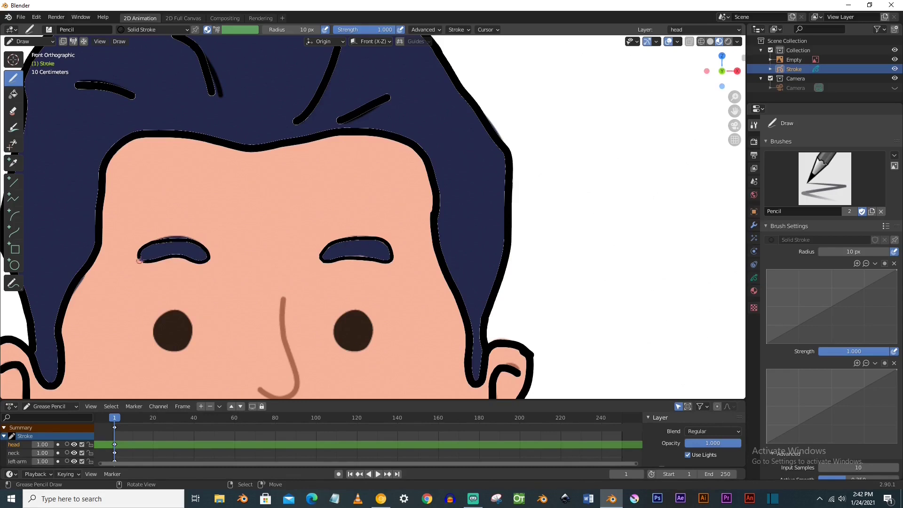
- Trace the eyes, nose and mouth, then outline the neck down to the shirt collar
left_click_drag(264, 211, 262, 221)
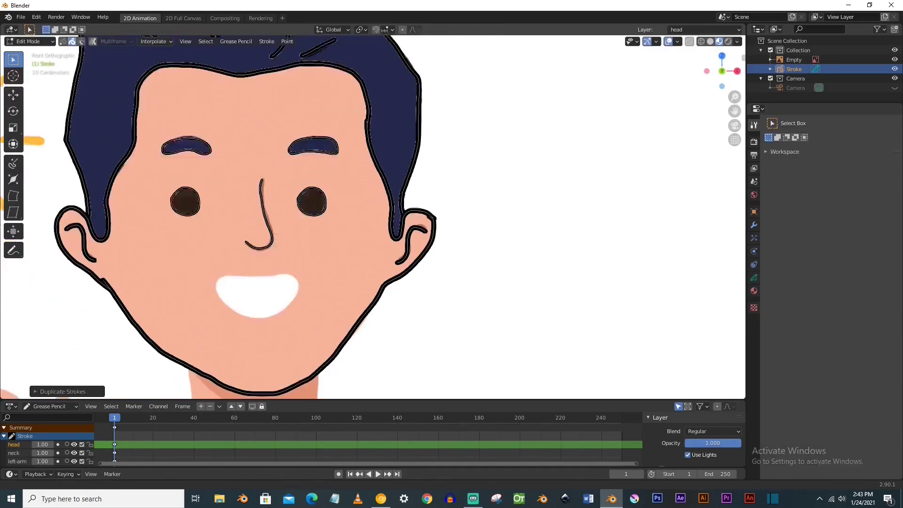
left_click_drag(230, 231, 266, 232)
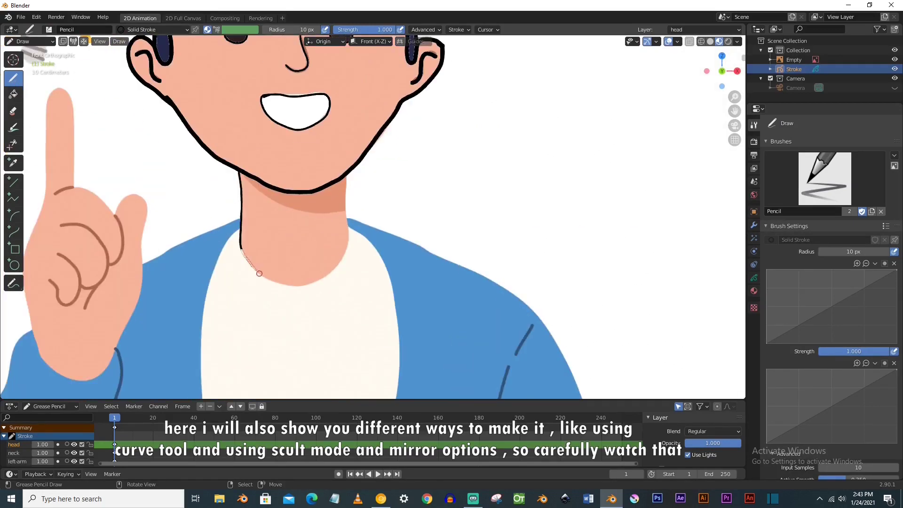
left_click_drag(262, 206, 268, 246)
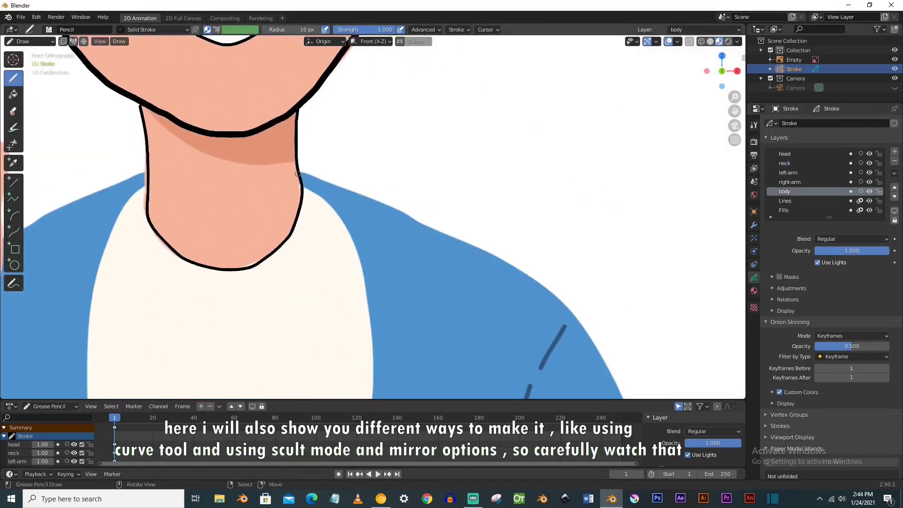
key("ctrl+z")
mouse_move(298, 174)
left_mouse_down()
mouse_move(483, 254)
mouse_move(573, 314)
left_mouse_up()
scroll(562, 302, "down", 4)
scroll(563, 301, "up", 2)
key("ctrl+z")
- Draw the shoulder line from the neck to the sleeve seam on the body layer with the Curve tool, bending it to the reference
left_click(14, 232)
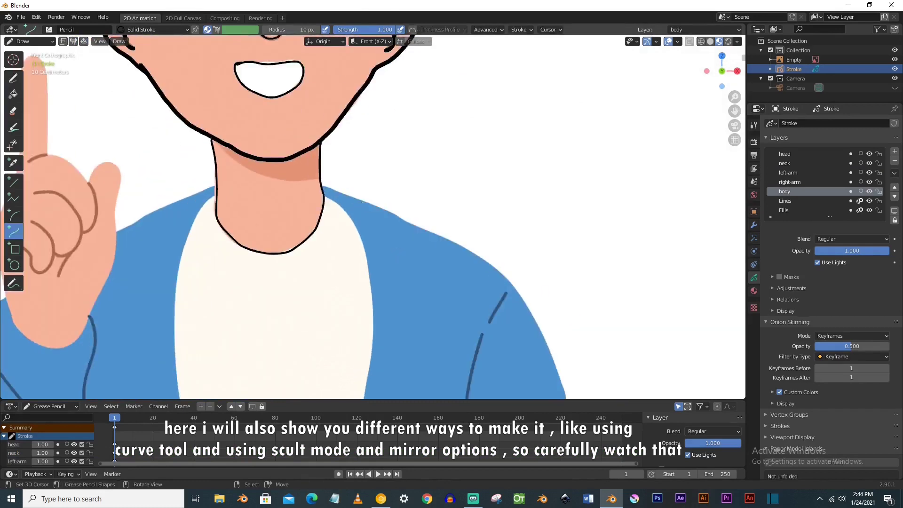
left_click_drag(322, 186, 511, 281)
left_click_drag(447, 249, 465, 227)
left_click_drag(385, 218, 375, 207)
left_click_drag(465, 226, 448, 236)
key("Return")
scroll(510, 281, "down", 5)
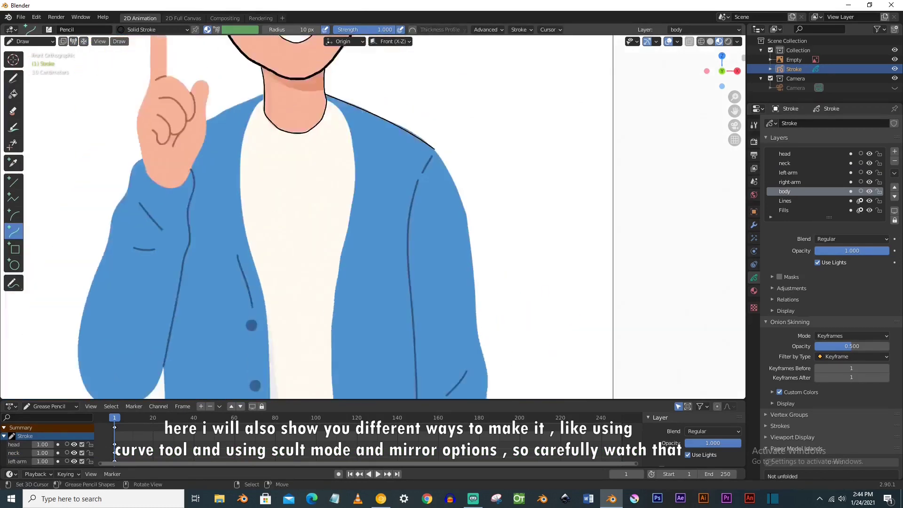
- Draw a curve along the jacket's upper opening edge from the collar to the chest and extend its lower end in Edit Mode
left_click_drag(342, 134, 363, 205)
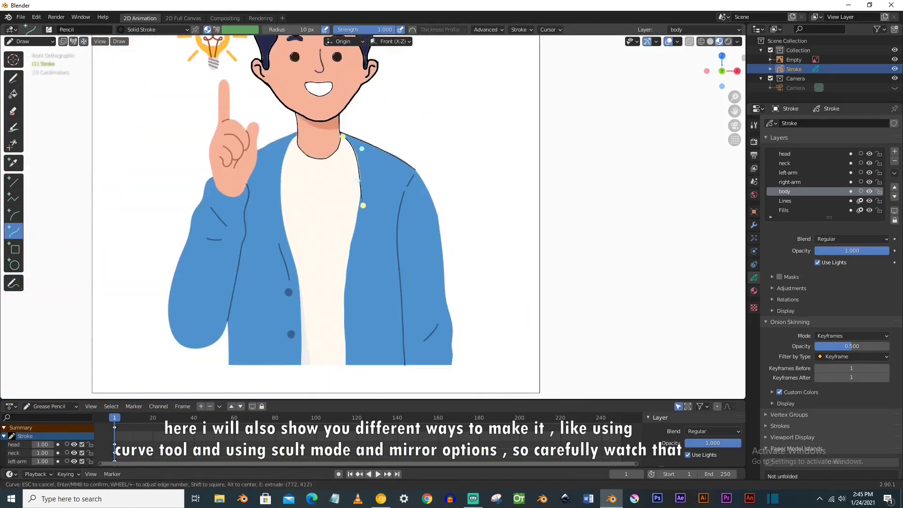
left_click_drag(353, 248, 354, 250)
left_click_drag(362, 149, 361, 147)
key("Return")
scroll(358, 151, "up", 4)
key("Tab")
key("e")
left_click(322, 112)
- Continue the jacket's opening edge with a second curve running down to the bottom hem
scroll(376, 217, "down", 1)
mouse_move(393, 351)
middle_mouse_down("shift")
mouse_move(381, 211)
mouse_move(328, 147)
middle_mouse_up("shift")
scroll(381, 212, "up", 1)
key("Tab")
left_click_drag(302, 121, 296, 365)
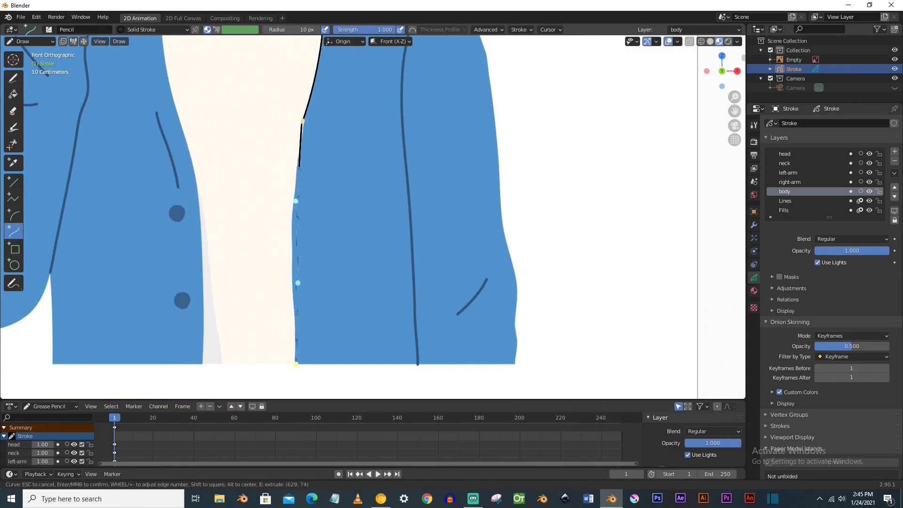
key("Return")
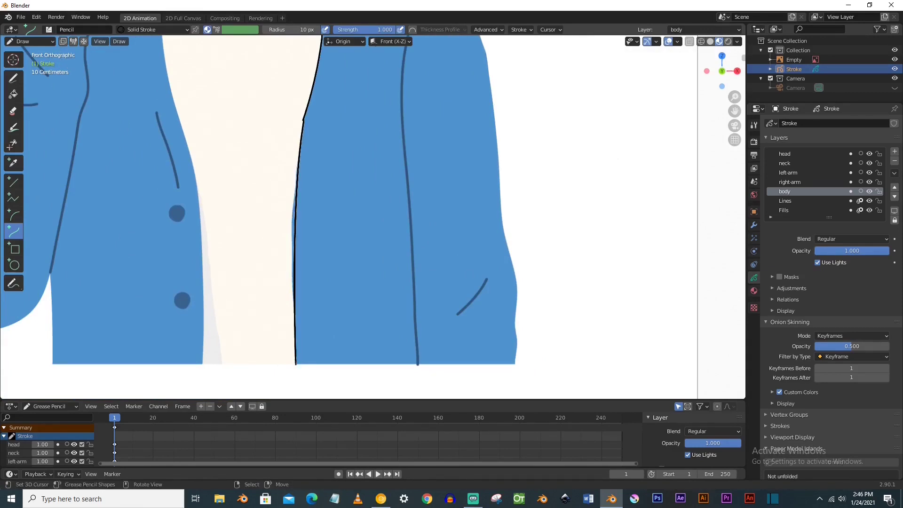
- Duplicate the jacket opening curves, mirror them horizontally and move them along X to the opposite side of the shirt
scroll(348, 216, "down", 2)
key("Tab")
key("a")
right_click(350, 202, "shift")
key("shift+d")
key("x")
left_click(258, 236)
key("w")
mouse_move(258, 323)
left_click(325, 338)
key("g")
key("x")
left_click(301, 263)
- Adjust the position of the mirrored jacket edge against the reference and return to Draw mode
scroll(301, 236, "up", 2)
middle_click_drag(282, 225, 380, 266, "shift")
left_click(314, 188)
key("g")
left_click(315, 226)
middle_click_drag(311, 226, 299, 169, "shift")
key("Tab")
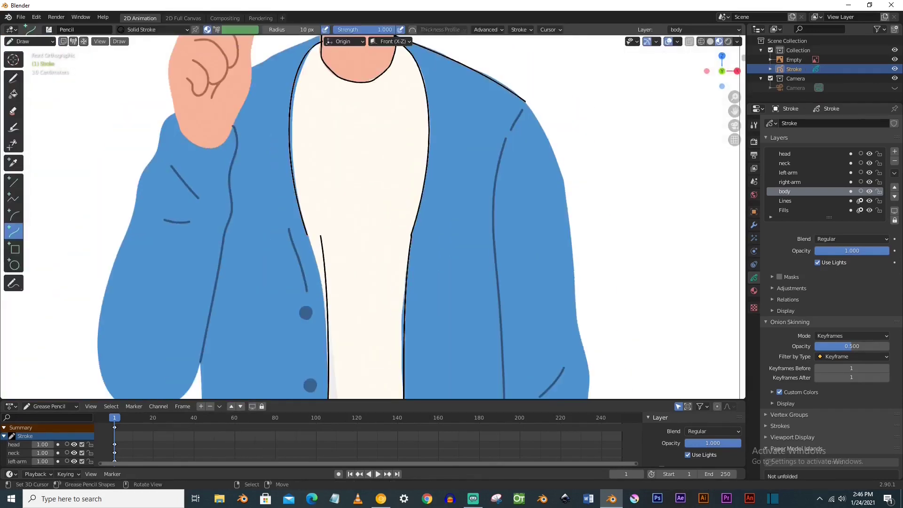
- In Sculpt Mode, set the Push brush radius to 73 px and nudge the mirrored jacket opening edge toward the reference
left_click(32, 42)
left_click(32, 73)
key("f")
left_click(349, 271)
mouse_move(337, 247)
left_mouse_down()
mouse_move(323, 236)
mouse_move(329, 316)
left_mouse_up()
scroll(328, 318, "down", 4)
middle_click_drag(313, 337, 328, 243, "shift")
scroll(328, 243, "up", 8)
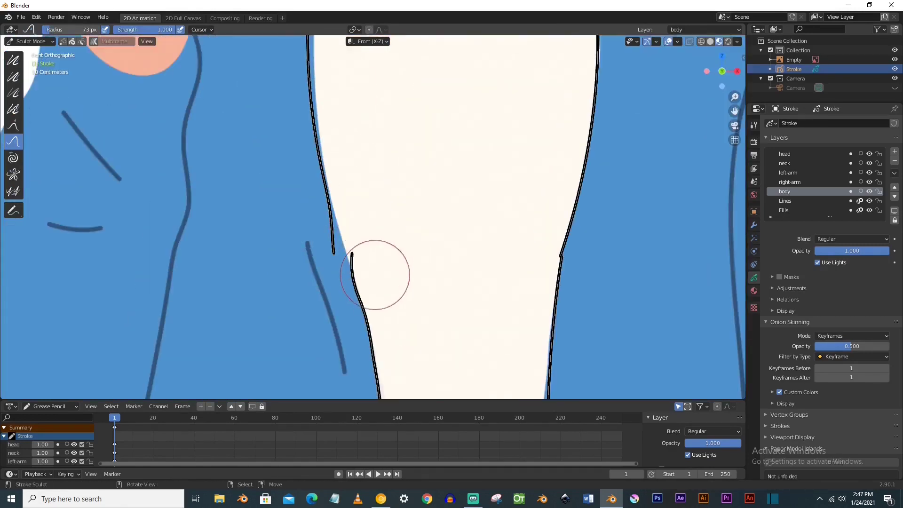
- Bring the ends of the two mirrored jacket opening curves together at the chest with the Pinch brush, and return to Draw mode
left_click(14, 174)
scroll(329, 281, "down", 1)
scroll(330, 281, "down", 4)
key("Tab")
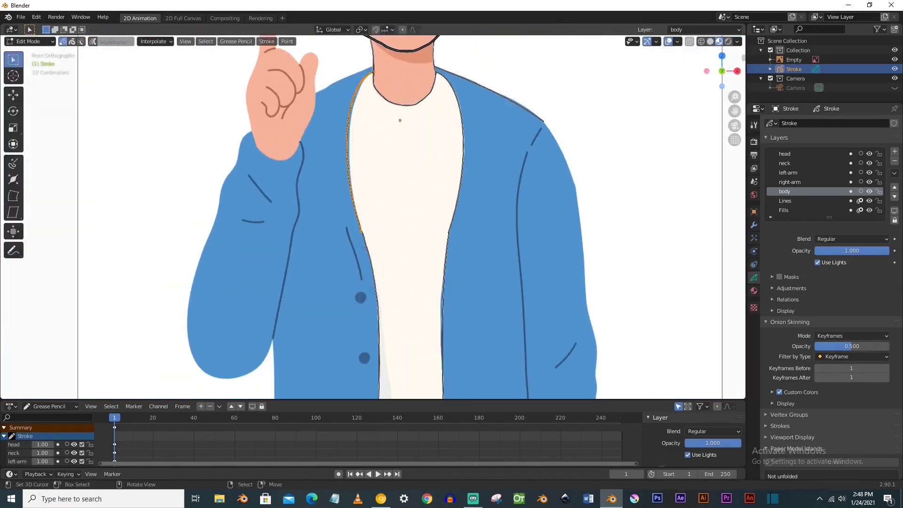
middle_click_drag(330, 281, 288, 160, "shift")
key("Tab")
left_click(31, 42)
left_click(31, 82)
- Draw the straight bottom hem across the shirt and both jacket fronts, undoing the unwanted freehand stroke
middle_click_drag(264, 188, 279, 274, "shift")
left_click(14, 78)
middle_click_drag(238, 311, 199, 210, "shift")
scroll(199, 210, "up", 4)
left_click_drag(225, 285, 359, 285)
left_click_drag(360, 286, 534, 286)
key("ctrl+z")
left_click(13, 232)
key("Return")
scroll(369, 317, "down", 6)
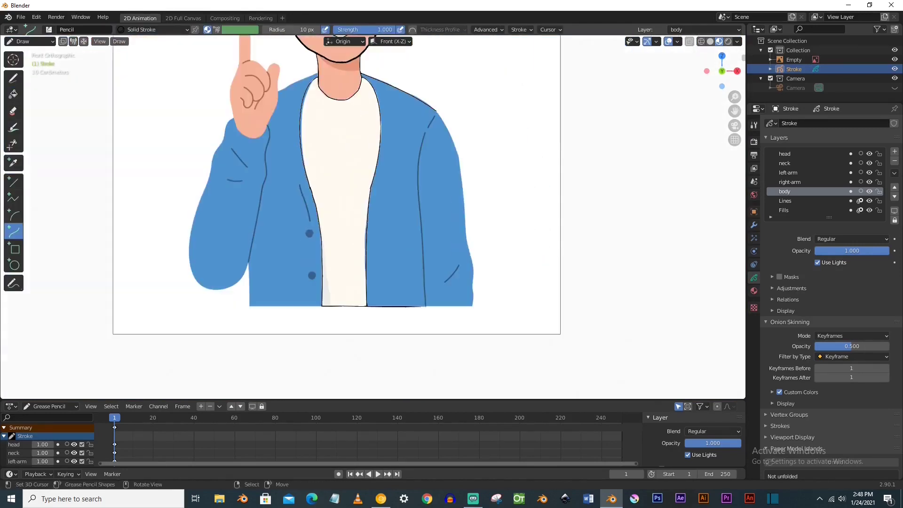
scroll(258, 363, "up", 4)
left_click_drag(383, 245, 233, 245)
key("Return")
- Draw a curve along the jacket shoulder from the collar to the raised hand and bend it to the reference
scroll(282, 235, "down", 4)
middle_click_drag(329, 142, 348, 324, "shift")
scroll(373, 217, "up", 7)
left_click_drag(463, 143, 343, 200)
left_click_drag(423, 162, 379, 175)
key("Return")
scroll(372, 217, "down", 5)
- Draw a short curve over the crease above the jacket's buttons
middle_click_drag(372, 282, 359, 170, "shift")
scroll(358, 170, "up", 1)
left_click_drag(371, 214, 387, 258)
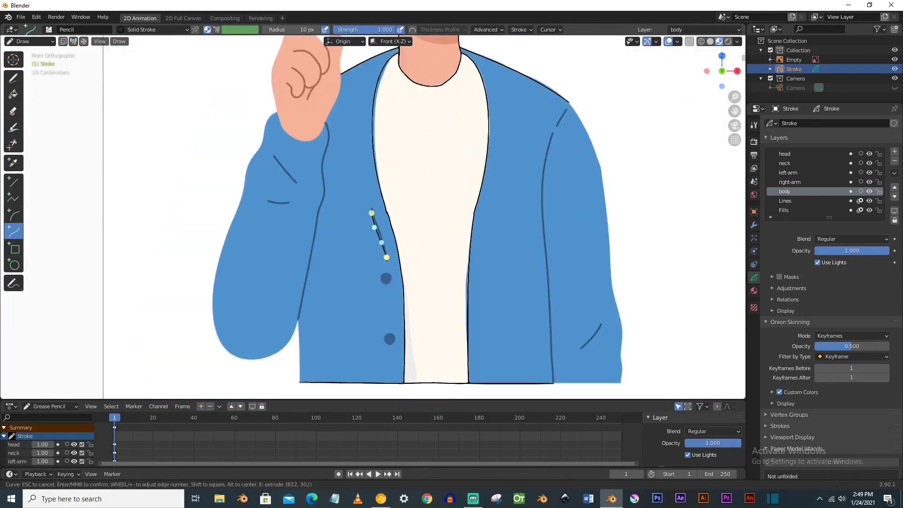
key("Return")
- Trace the outlines of the two jacket buttons with freehand strokes
middle_click_drag(386, 261, 380, 203, "shift")
scroll(380, 202, "up", 5)
left_click(13, 79)
scroll(384, 226, "up", 4)
mouse_move(383, 229)
left_mouse_down()
mouse_move(426, 264)
mouse_move(382, 227)
left_mouse_up()
scroll(391, 261, "down", 5)
middle_click_drag(393, 325, 367, 196, "shift")
scroll(368, 196, "up", 7)
mouse_move(335, 204)
left_mouse_down()
mouse_move(389, 201)
mouse_move(325, 232)
mouse_move(333, 204)
left_mouse_up()
- Make the left-arm layer active and draw a curve along the upper part of the lowered sleeve's inner seam
scroll(358, 188, "down", 14)
middle_click_drag(455, 93, 328, 171, "shift")
scroll(328, 171, "up", 1)
scroll(328, 171, "up", 1)
left_click(14, 231)
left_click(790, 182)
scroll(188, 188, "up", 2)
middle_click_drag(188, 189, 384, 229, "shift")
left_click(789, 173)
scroll(517, 188, "down", 2)
middle_click_drag(517, 188, 492, 119, "shift")
mouse_move(446, 93)
left_mouse_down()
mouse_move(435, 263)
mouse_move(425, 189)
left_mouse_up()
left_click_drag(439, 125, 431, 110)
left_click_drag(432, 158, 424, 155)
key("Return")
- Continue the lowered sleeve's inner seam with a curve down to the jacket hem and bend it to the reference
scroll(425, 190, "down", 1)
scroll(425, 189, "up", 4)
middle_click_drag(463, 168, 419, 100, "shift")
left_click_drag(418, 100, 433, 336)
left_click_drag(428, 258, 432, 258)
left_click_drag(424, 179, 425, 180)
key("Return")
- Close the gap between the sleeve's inner seam and the shoulder line with a short freehand stroke
scroll(425, 180, "down", 2)
middle_click_drag(426, 180, 365, 342, "shift")
scroll(438, 159, "up", 6)
left_click(13, 78)
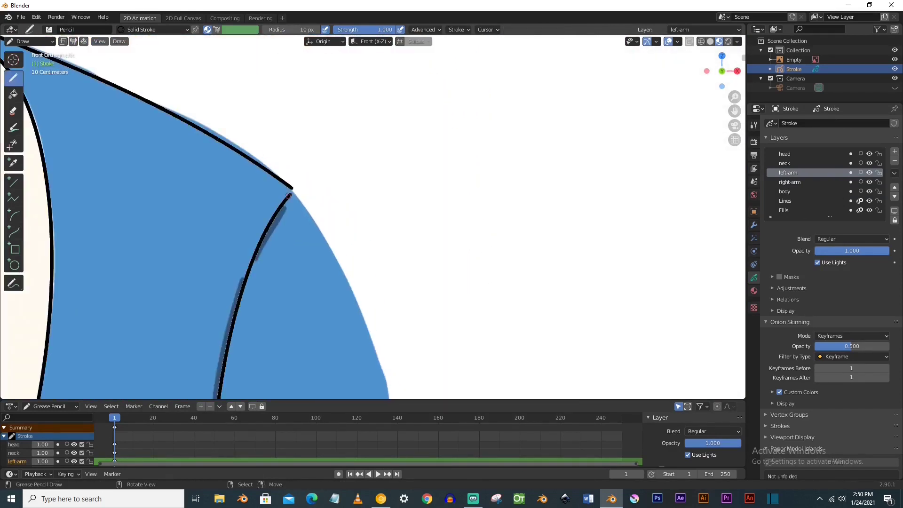
left_click_drag(293, 187, 285, 194)
- Draw two connected curves down the lowered sleeve's outer edge, from the shoulder point toward the elbow
scroll(341, 168, "down", 6)
middle_click_drag(341, 168, 320, 106, "shift")
left_click(13, 232)
mouse_move(303, 116)
left_mouse_down()
mouse_move(335, 181)
mouse_move(332, 162)
left_mouse_up()
left_click_drag(311, 131, 318, 130)
key("Return")
middle_click_drag(318, 129, 302, 90, "shift")
scroll(301, 89, "up", 3)
left_click_drag(280, 88, 299, 299)
key("Return")
- Continue the sleeve's outer edge with a bent curve over the elbow bulge and close the sleeve's bottom with a straight line
middle_click_drag(299, 300, 253, 124, "shift")
left_click_drag(253, 125, 269, 207)
left_click_drag(257, 145, 260, 145)
left_click_drag(266, 186, 272, 182)
key("Return")
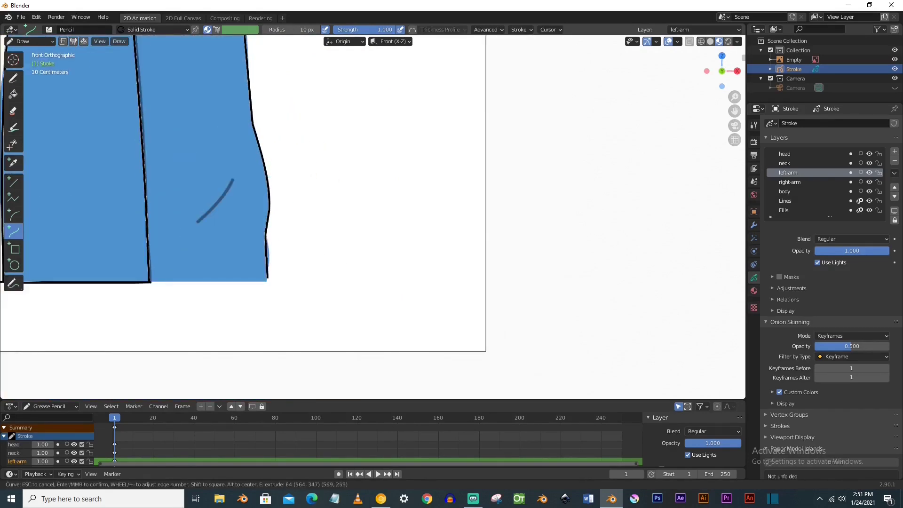
left_click_drag(268, 281, 150, 282)
key("Return")
- Draw a short curve over the crease near the bottom of the lowered sleeve
scroll(150, 282, "down", 3)
scroll(204, 172, "up", 4)
middle_click_drag(205, 172, 289, 205, "shift")
left_click_drag(289, 206, 247, 256)
key("Return")
- Make the right-arm layer active and frame the raised sleeve
scroll(277, 226, "down", 5)
scroll(264, 188, "down", 1)
middle_click_drag(263, 188, 405, 333, "shift")
left_click(790, 183)
scroll(263, 245, "up", 4)
middle_click_drag(264, 244, 460, 147, "shift")
left_click(13, 198)
left_click(408, 124)
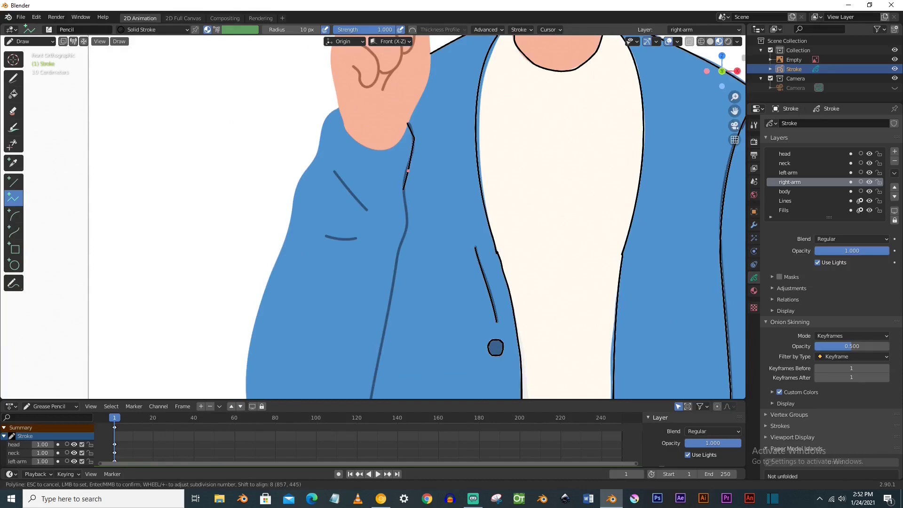
key("Return")
key("ctrl+z")
- Trace the raised sleeve's wavy inner edge freehand, from the wrist down to where it meets the jacket side
left_click(13, 78)
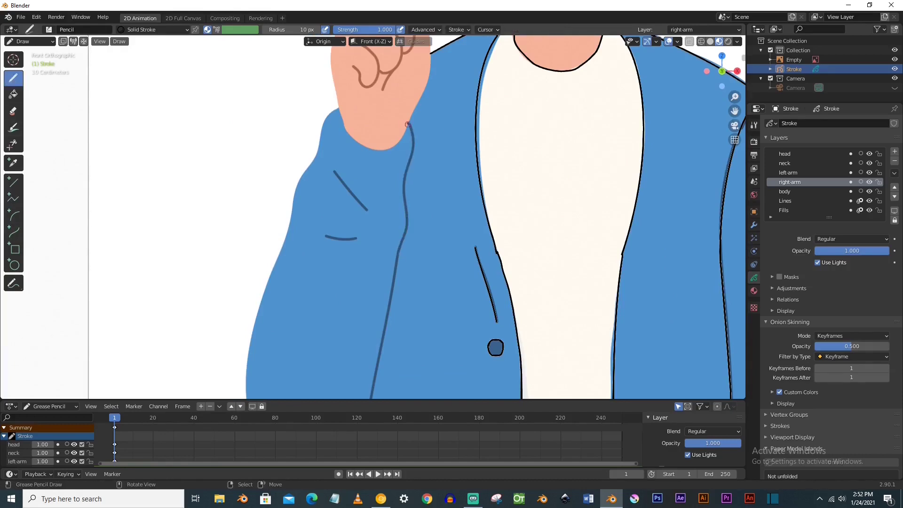
left_click_drag(407, 212, 393, 275)
scroll(408, 248, "up", 2)
middle_click_drag(409, 247, 369, 123, "shift")
left_click_drag(347, 159, 342, 193)
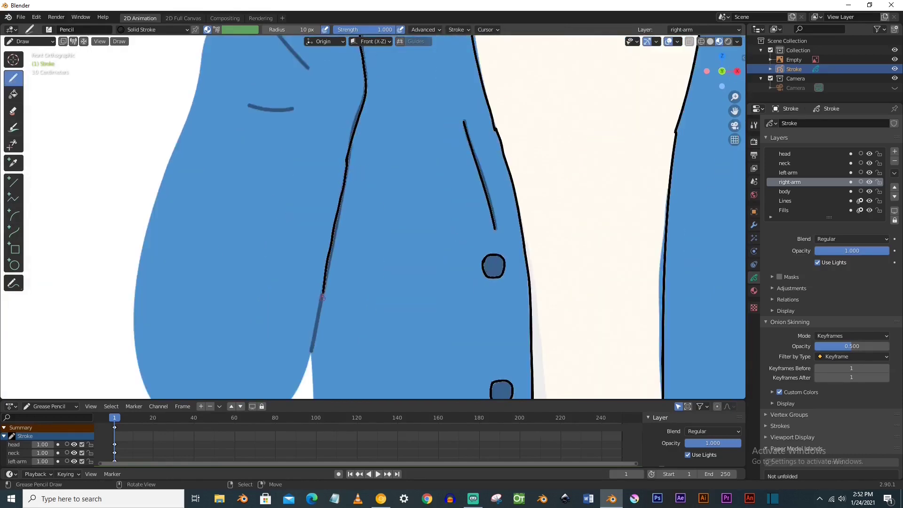
middle_click_drag(324, 289, 390, 141, "shift")
scroll(375, 200, "down", 4)
left_click(13, 215)
mouse_move(377, 211)
left_mouse_down()
mouse_move(291, 209)
mouse_move(291, 198)
left_mouse_up()
left_click_drag(320, 264, 322, 312)
left_click_drag(377, 211, 374, 210)
left_click_drag(290, 198, 290, 201)
key("Escape")
- Draw a curve around the rounded elbow at the bottom of the raised sleeve
left_click(13, 231)
left_click_drag(374, 208, 292, 205)
mouse_move(319, 206)
left_mouse_down()
mouse_move(296, 274)
mouse_move(376, 247)
left_mouse_up()
key("Return")
scroll(373, 235, "up", 4)
scroll(373, 235, "down", 4)
- Draw a curve up the raised sleeve's outer edge from the elbow and bend it to the reference
middle_click_drag(324, 207, 332, 271, "shift")
left_click_drag(300, 275, 333, 119)
left_click_drag(311, 223, 294, 209)
left_click_drag(322, 171, 324, 171)
key("Return")
- Trace the top of the raised sleeve's outer edge freehand up to the cuff at the hand
middle_click_drag(329, 127, 373, 216, "shift")
scroll(374, 216, "up", 5)
left_click(13, 78)
left_click_drag(413, 150, 438, 72)
middle_click_drag(437, 73, 385, 204, "shift")
left_click_drag(384, 206, 403, 193)
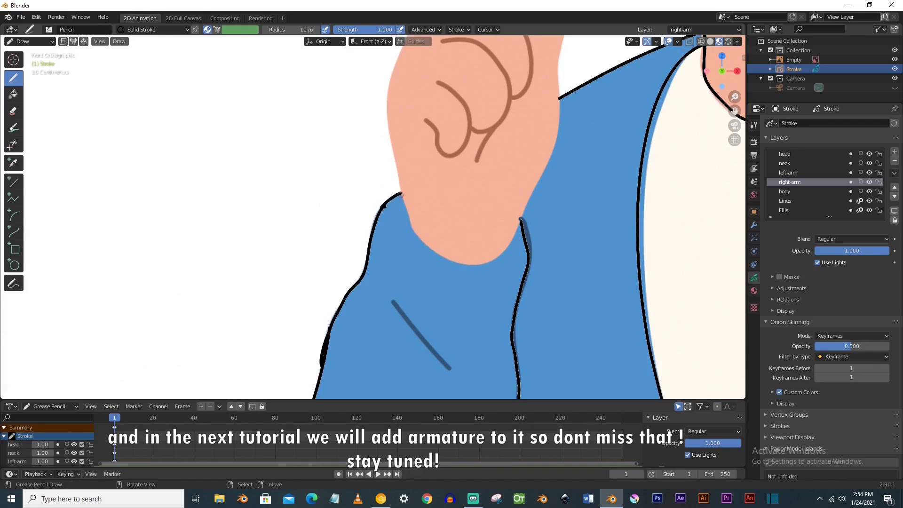
- Trace the cuff line around the base of the raised hand and the diagonal crease below it
left_click_drag(513, 242, 522, 219)
middle_click_drag(521, 219, 373, 118, "shift")
left_click_drag(244, 200, 311, 275)
- Trace the raised hand's outer edge, index finger, knuckle line and thumb with freehand strokes using the Draw tool
scroll(313, 276, "down", 4)
scroll(318, 301, "up", 3)
middle_click_drag(325, 320, 272, 62, "shift")
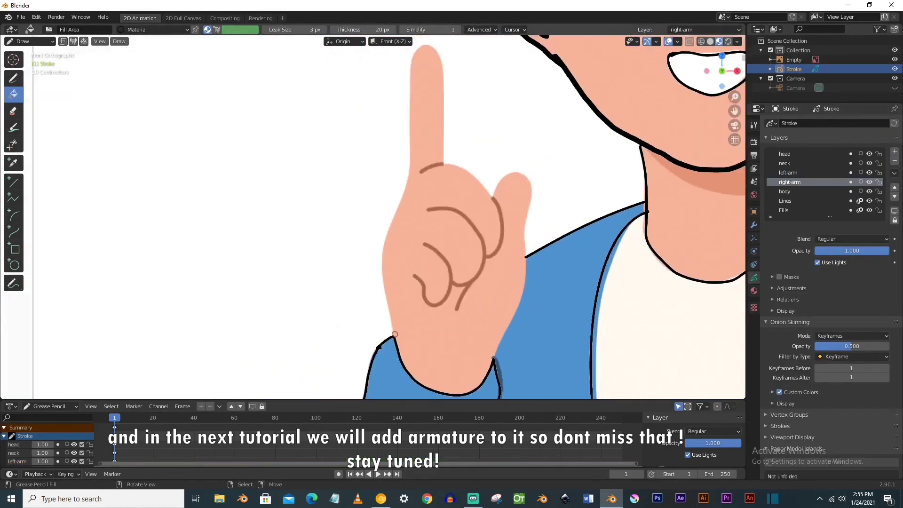
key("shift+space")
key("d")
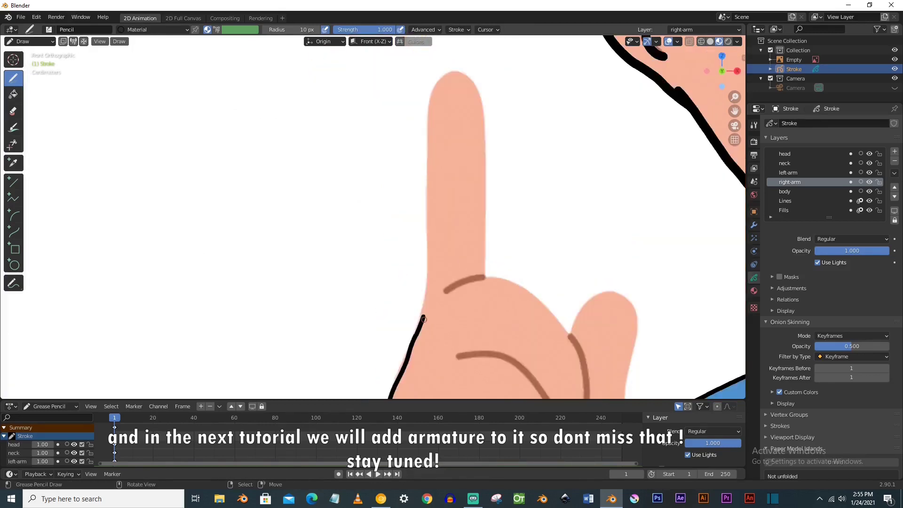
left_click_drag(430, 323, 430, 173)
mouse_move(396, 330)
left_mouse_down()
mouse_move(414, 120)
mouse_move(464, 129)
left_mouse_up()
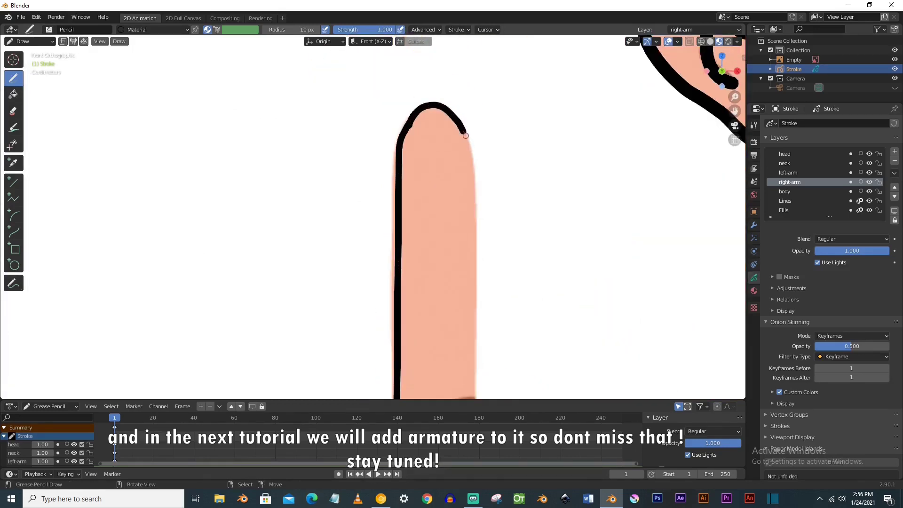
left_click_drag(464, 130, 473, 183)
mouse_move(369, 160)
left_mouse_down()
mouse_move(380, 299)
mouse_move(453, 355)
mouse_move(496, 315)
left_mouse_up()
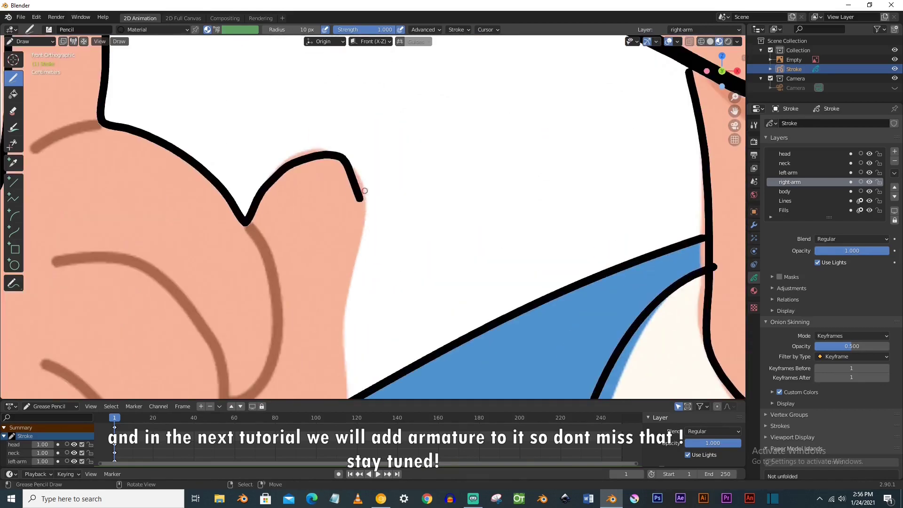
- Erase the end of the raised hand's thumb line and redraw the thumb's rounded tip freehand
left_click(13, 111)
left_click_drag(332, 155, 353, 207)
left_click_drag(285, 163, 354, 172)
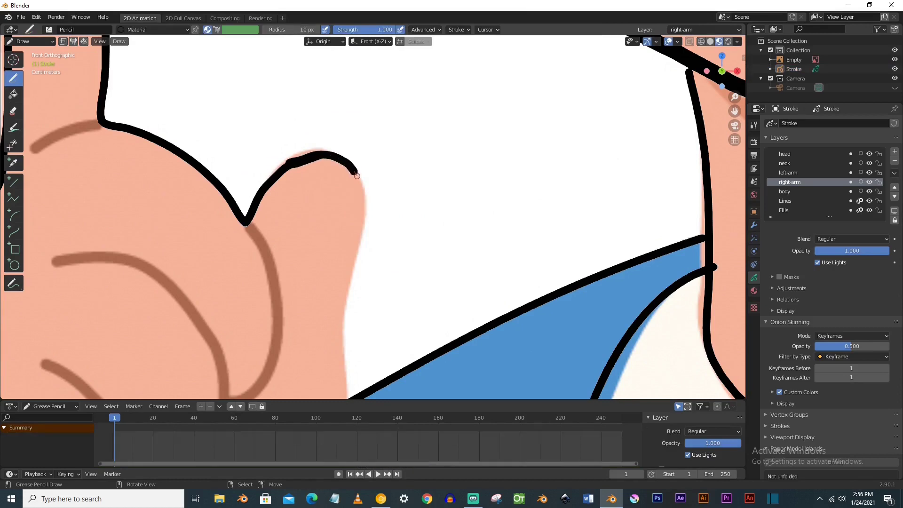
- Trace the inner side of the thumb and the palm's edge down to the sleeve cuff
left_click_drag(346, 302, 338, 351)
scroll(321, 345, "down", 2)
middle_click_drag(316, 342, 239, 202, "shift")
scroll(260, 248, "down", 3)
middle_click_drag(260, 248, 301, 169, "shift")
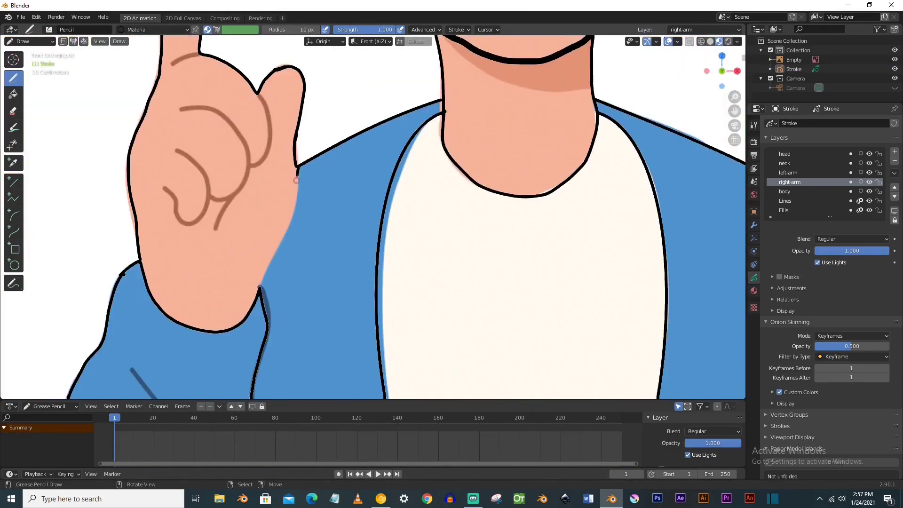
left_click_drag(301, 168, 291, 231)
- Trim an overshooting stroke end on the raised arm with the Cutter tool and return to the Draw tool
scroll(313, 211, "up", 2)
middle_click_drag(314, 210, 333, 154, "shift")
left_click(14, 145)
scroll(198, 155, "up", 5)
mouse_move(190, 150)
left_mouse_down()
mouse_move(209, 159)
mouse_move(205, 145)
left_mouse_up()
scroll(205, 145, "down", 8)
middle_click_drag(205, 145, 116, 264, "shift")
left_click(13, 78)
scroll(175, 183, "down", 3)
scroll(175, 184, "down", 3)
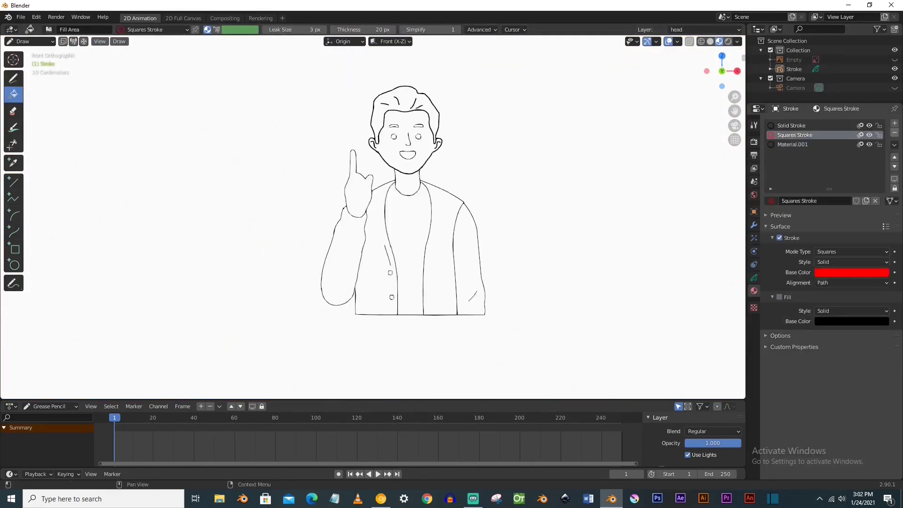
- Remove the Squares Stroke material and rename the remaining extra material black-outline
left_click(894, 133)
double_click(793, 135)
type("baack-outline")
key("Return")
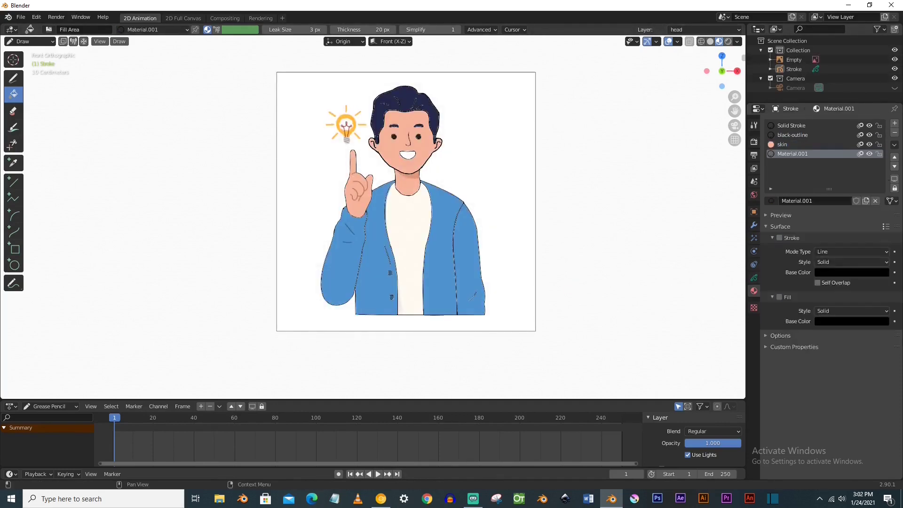
- Name the black fill material black-fill and give the next new material a white fill colour
type("ill")
key("Return")
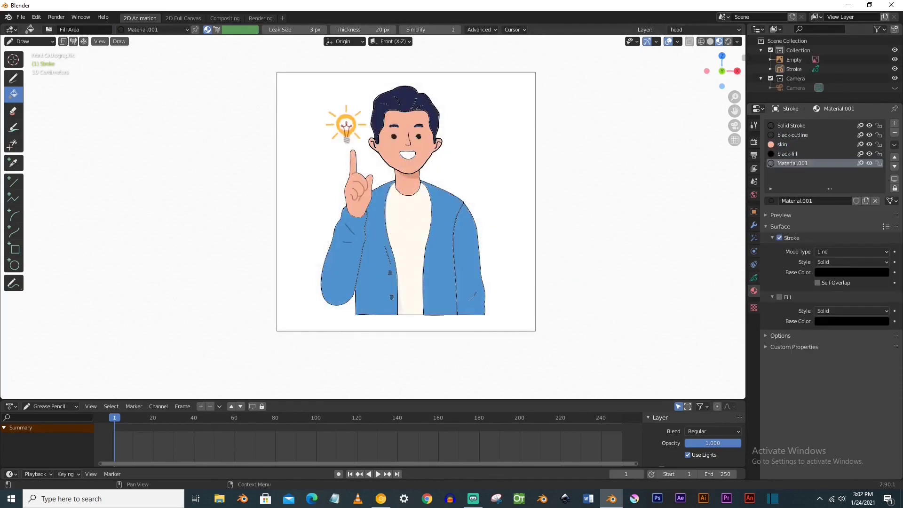
left_click(852, 322)
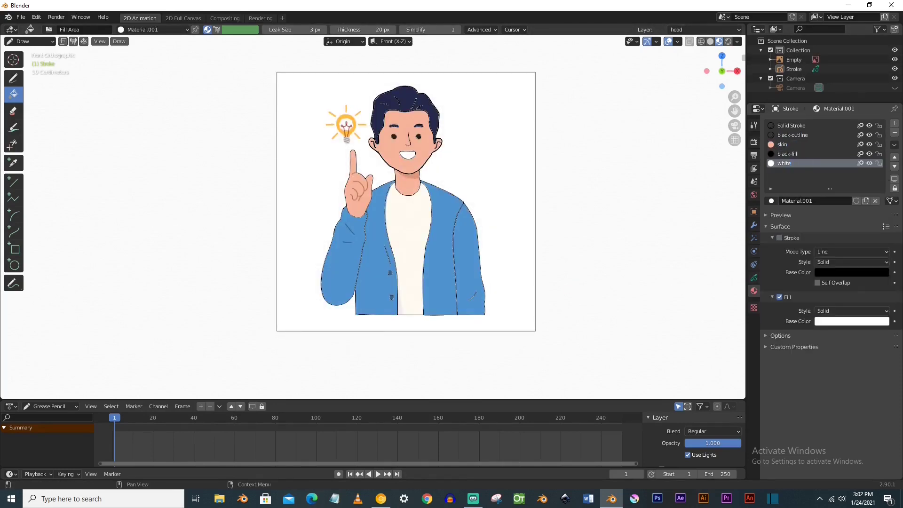
- Create a material named hairs with its fill enabled and its colour sampled from the reference's dark blue hair
left_click(895, 124)
left_click(834, 201)
double_click(794, 172)
type("hairs")
key("Return")
left_click(780, 299)
left_click(852, 321)
left_click(881, 265)
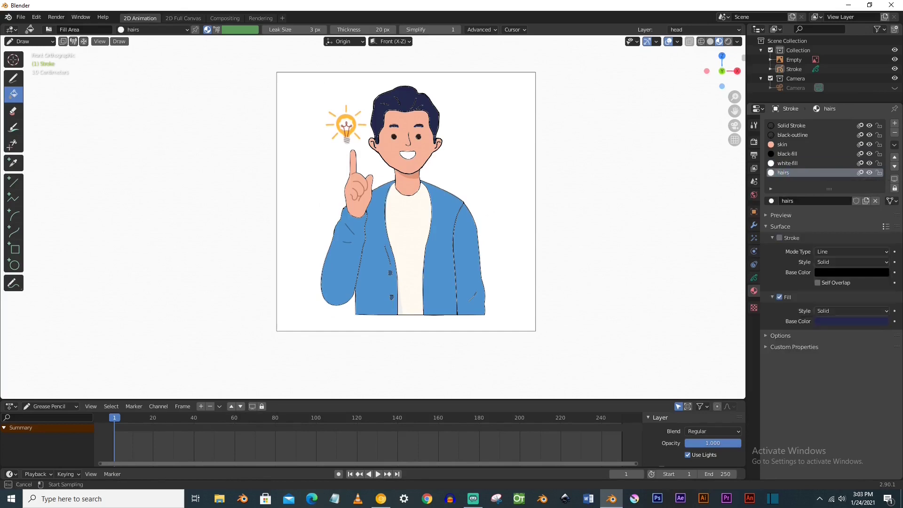
- Create a material named blue-shirt with its fill colour sampled from the reference's jacket
left_click(895, 123)
left_click(813, 201)
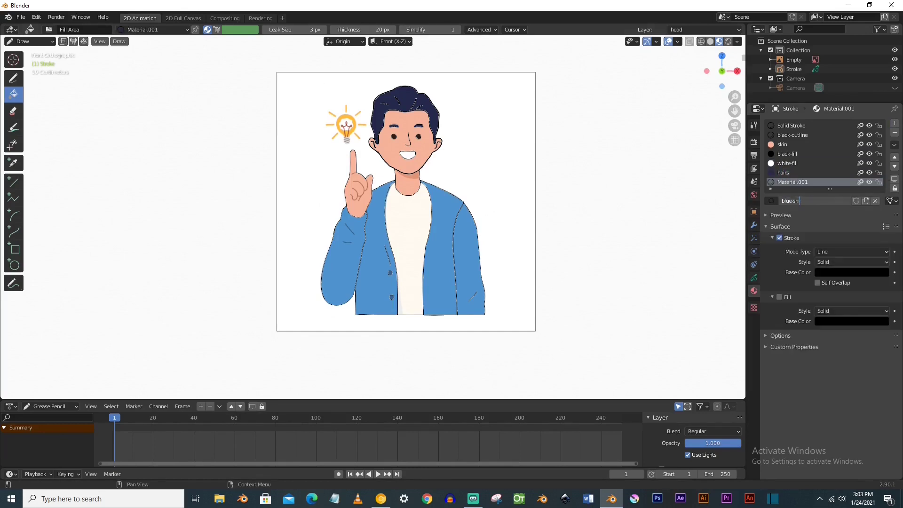
left_click(852, 322)
left_click(882, 266)
left_click(466, 240)
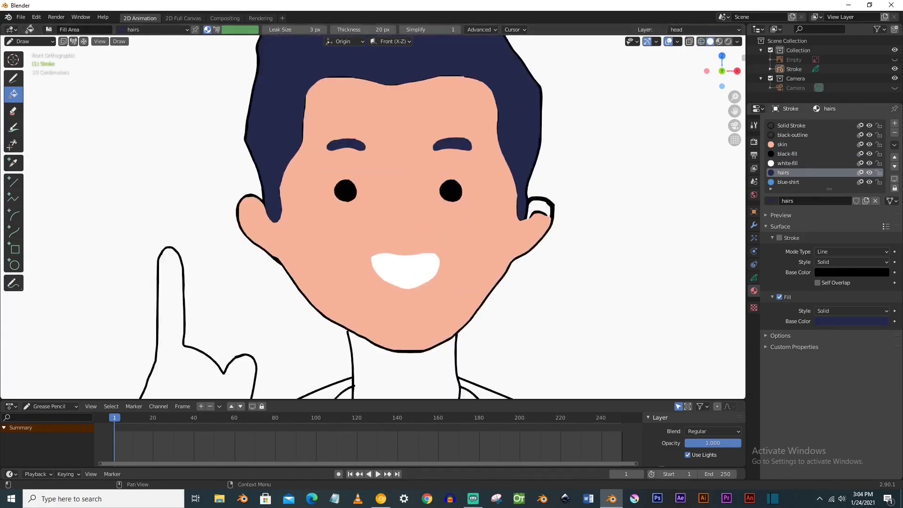
- Add a layer named oupper-outline above the head layer and activate the Draw tool for it
scroll(539, 205, "down", 2)
left_click(755, 278)
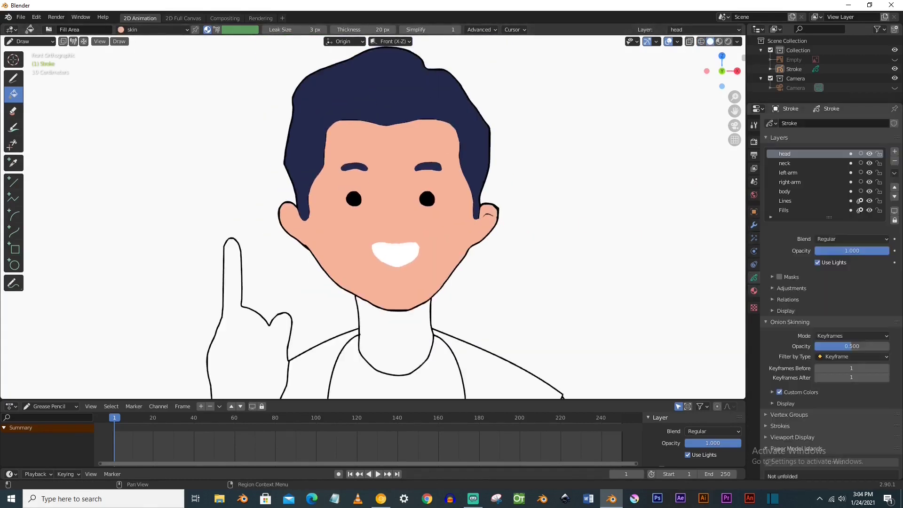
left_click(895, 152)
double_click(790, 154)
type("oupper-outline")
key("Return")
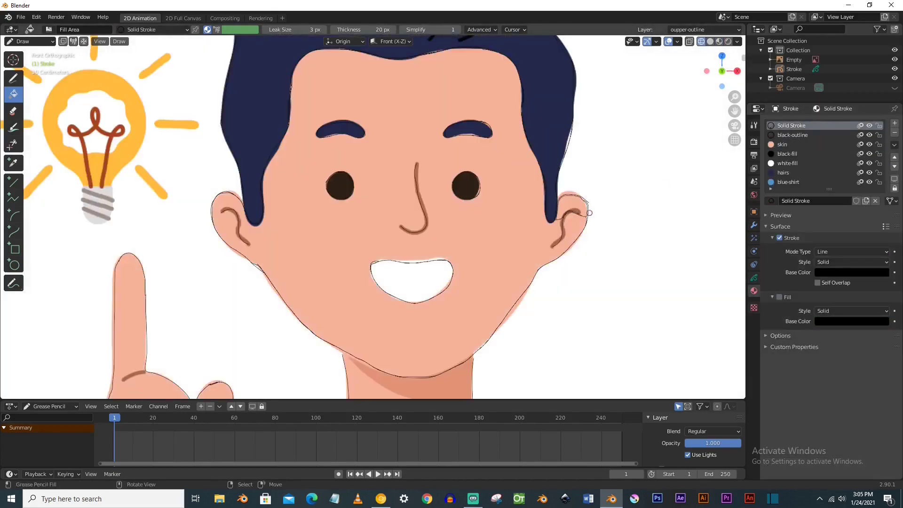
key("d")
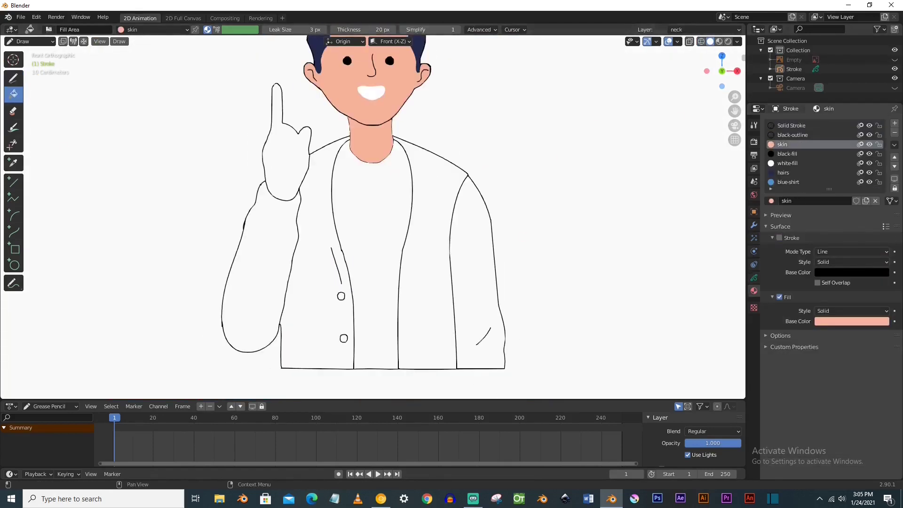
- Fill both front panels of the jacket with the blue-shirt material
left_click(436, 193)
left_click(336, 217)
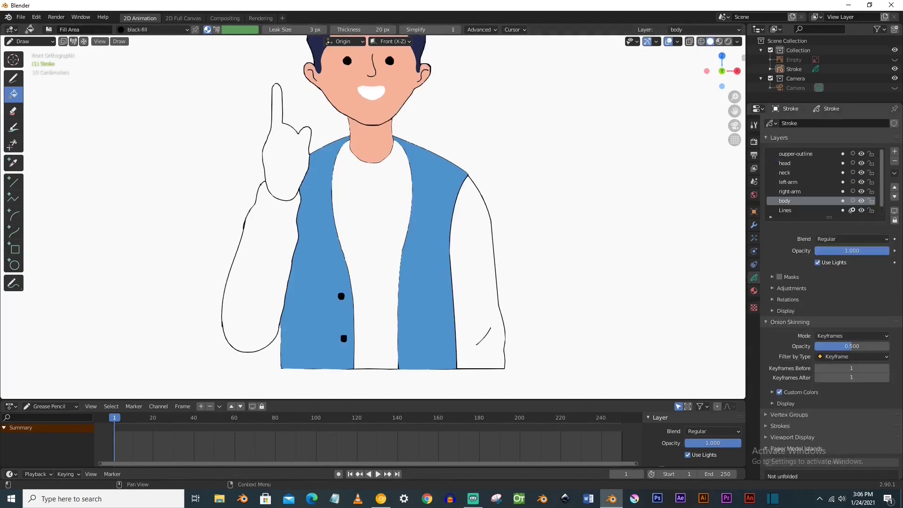
- Fill the lowered sleeve on the left-arm layer and the raised sleeve on the right-arm layer with blue-shirt
left_click(789, 182)
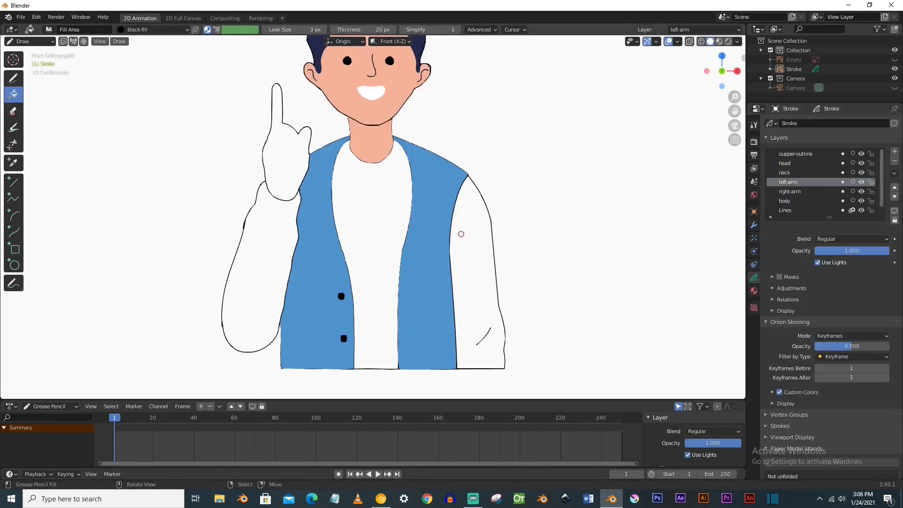
left_click(461, 234)
key("ctrl+z")
left_click(755, 290)
left_click(788, 183)
left_click(477, 245)
left_click(755, 278)
left_click(790, 192)
left_click(255, 250)
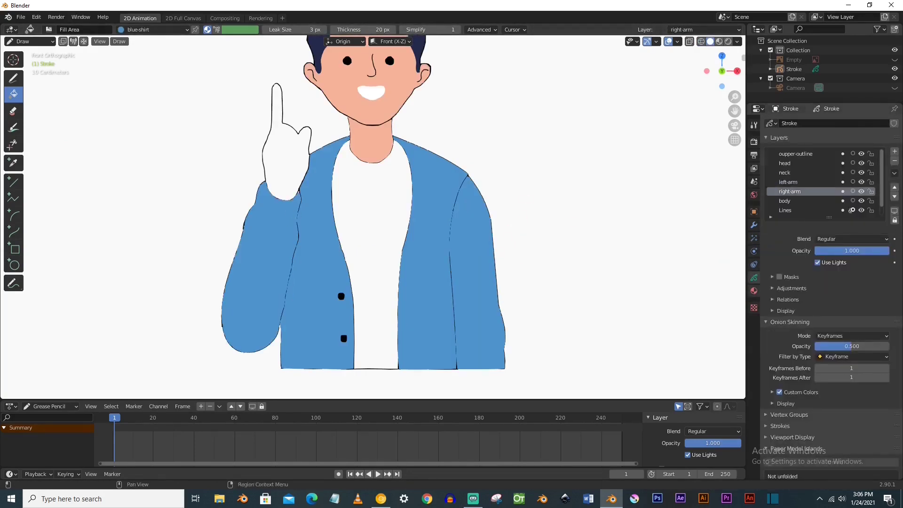
- Fill the raised hand with the skin material on the right-arm layer
left_click(754, 290)
left_click(788, 145)
left_click(287, 157)
- Fill the T-shirt area on the body layer with the white-fill material
left_click(789, 163)
left_click(754, 278)
left_click(785, 201)
left_click(374, 244)
scroll(397, 222, "down", 3)
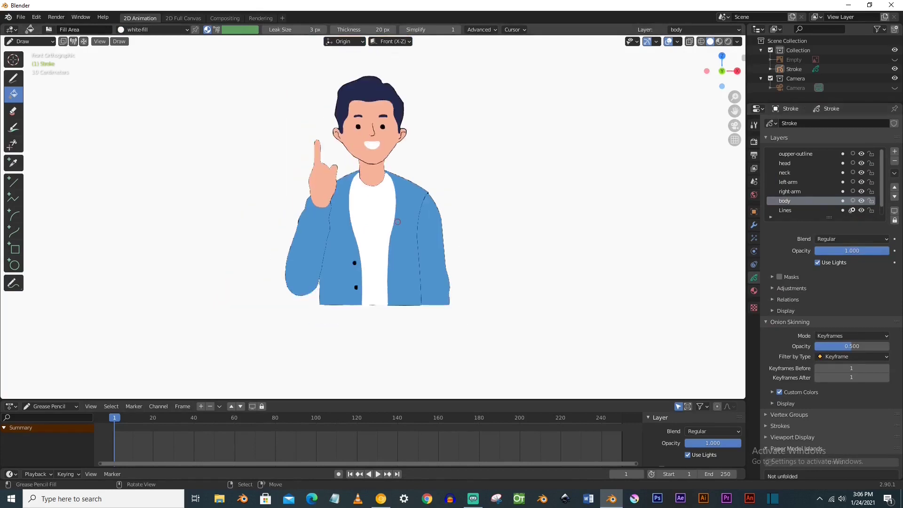
- Unhide the reference image, move it beside the drawing in Object Mode, and return the stroke object to Draw mode
left_click(895, 60)
left_click(31, 41)
left_click(38, 51)
left_click(794, 59)
left_click_drag(408, 192, 184, 192)
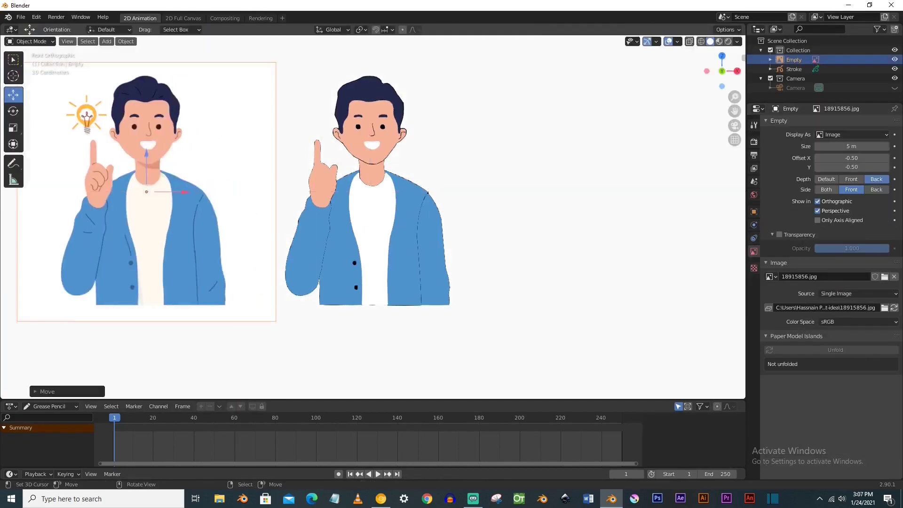
middle_click_drag(207, 198, 338, 185, "shift")
scroll(338, 185, "up", 1)
left_click(794, 70)
left_click(30, 42)
left_click(38, 80)
scroll(529, 227, "up", 1)
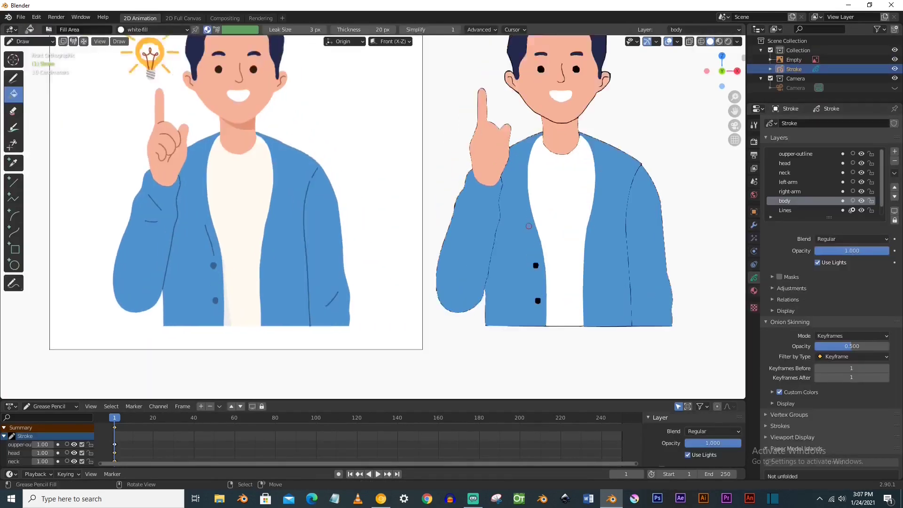
- Move the reference image back in Object Mode so it lines up behind the drawing
scroll(529, 227, "down", 3)
left_click(30, 41)
left_click(38, 52)
left_click(794, 60)
left_click_drag(326, 187, 512, 187)
scroll(512, 187, "up", 5)
middle_click_drag(670, 143, 408, 201, "shift")
left_click_drag(409, 201, 412, 201)
middle_click_drag(383, 205, 362, 118, "shift")
- Switch the viewport to wireframe shading and put the stroke object back into Draw mode
key("z")
left_click(288, 117)
left_click(794, 69)
left_click(30, 42)
left_click(38, 80)
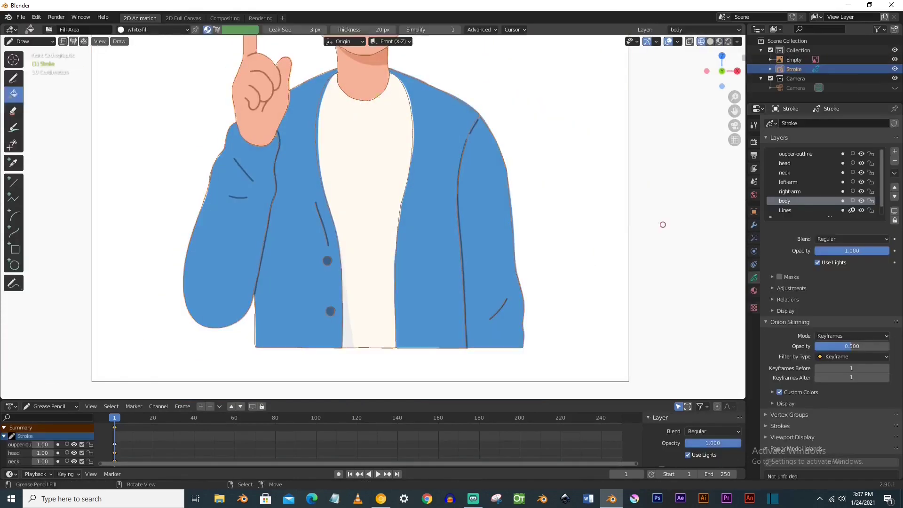
- Trace the short crease lines of the sleeves and jacket freehand on the oupper-outline layer
left_click(796, 154)
scroll(249, 186, "up", 1)
middle_click_drag(249, 185, 381, 238, "shift")
scroll(382, 239, "up", 5)
left_click(13, 78)
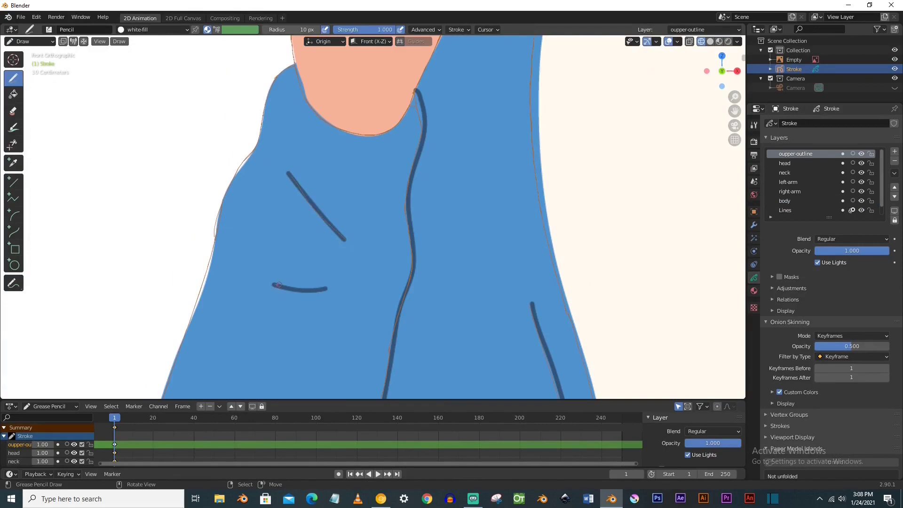
left_click_drag(279, 285, 327, 288)
middle_click_drag(532, 305, 356, 140, "shift")
scroll(370, 192, "down", 3)
middle_click_drag(655, 375, 437, 228, "shift")
scroll(438, 227, "up", 2)
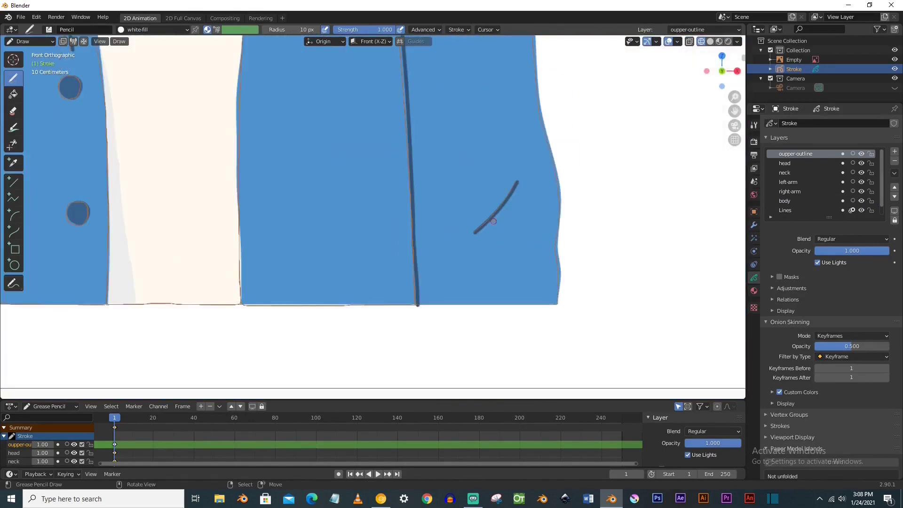
- Render the image of the character
scroll(468, 235, "down", 8)
middle_click_drag(390, 207, 403, 280, "shift")
key("F12")
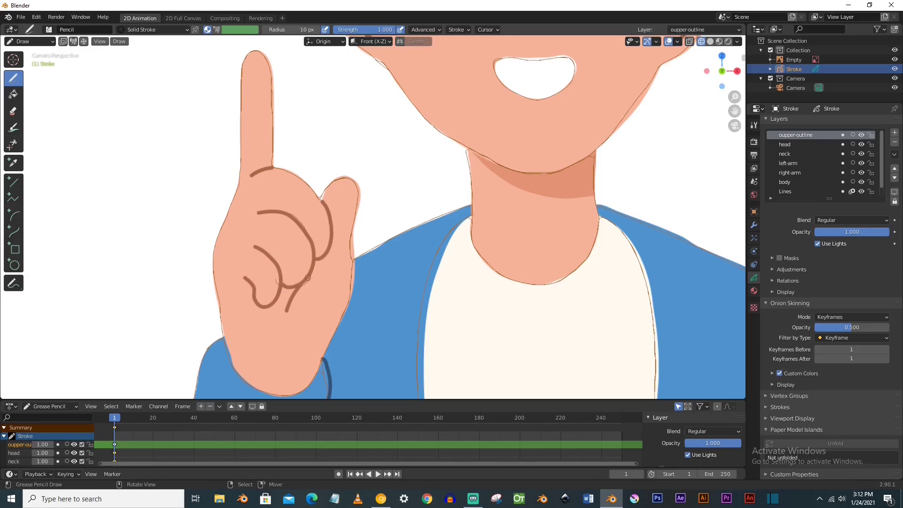
- Switch the viewport out of wireframe shading to check the whole drawing
key("z")
left_click(378, 237)
scroll(380, 233, "down", 9)
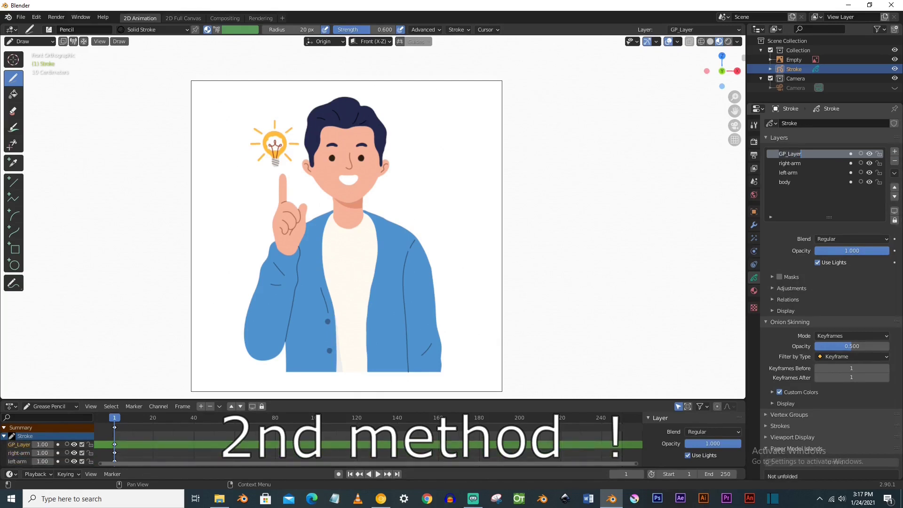
- Add a layer named face to the new grease pencil object for the second method
left_click(895, 151)
double_click(791, 154)
double_click(785, 154)
type("face")
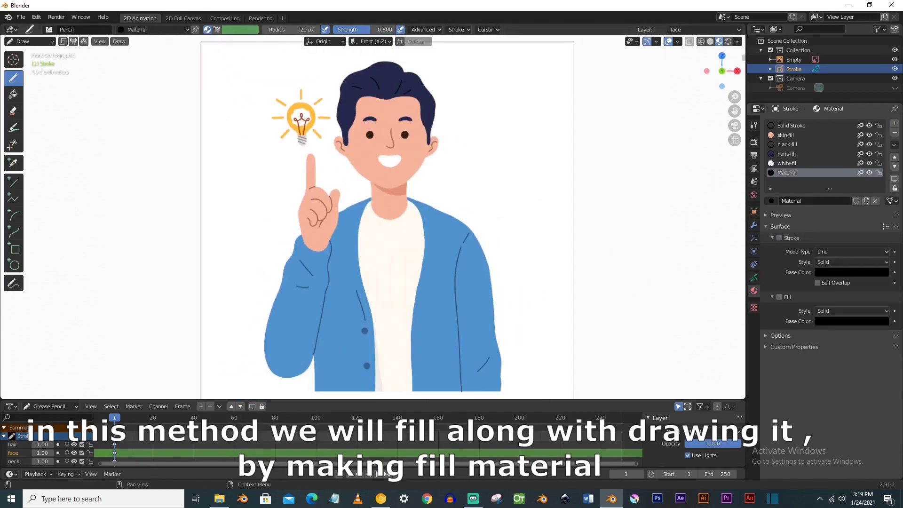
- Turn on the fill of the newest material and give it the jacket's blue
left_click(780, 238)
left_click(773, 297)
left_click(773, 297)
left_click(779, 297)
- Add another new material and sample its stroke colour from the reference's raised hand
left_click(895, 123)
left_click(832, 201)
left_click(852, 272)
left_click(882, 229)
left_click(331, 216)
scroll(331, 216, "up", 10)
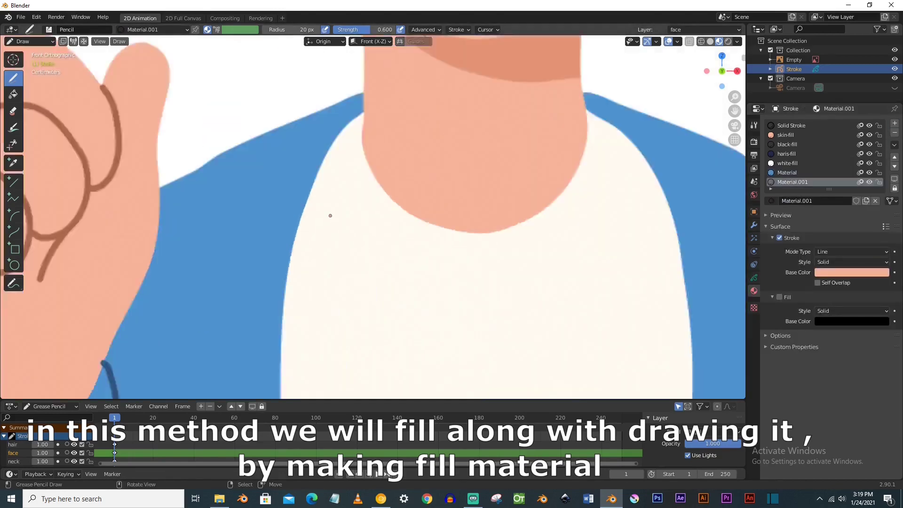
- Resample the new material's stroke colour from the brown hand crease line and rename the material dark-brown
middle_click_drag(188, 141, 581, 346, "shift")
left_click(852, 272)
left_click(494, 310)
scroll(580, 254, "down", 9)
double_click(792, 182)
type("dark-brown")
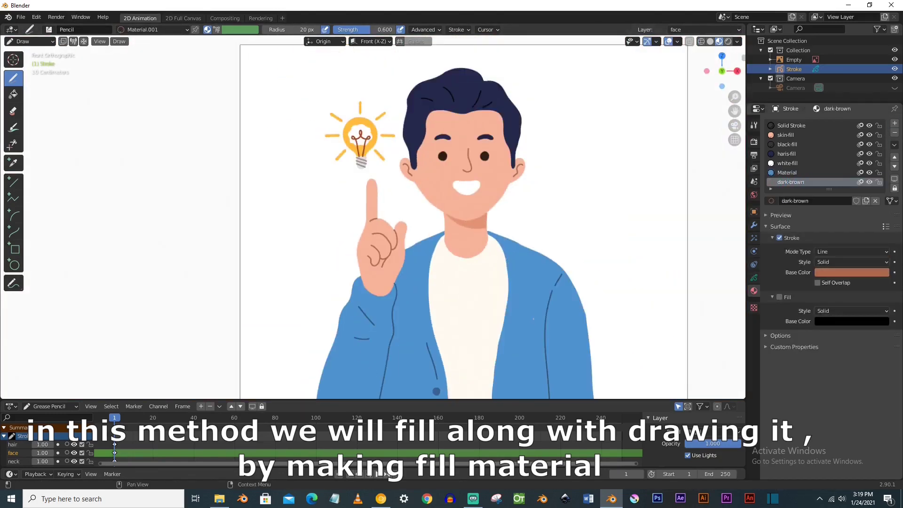
scroll(156, 207, "down", 2)
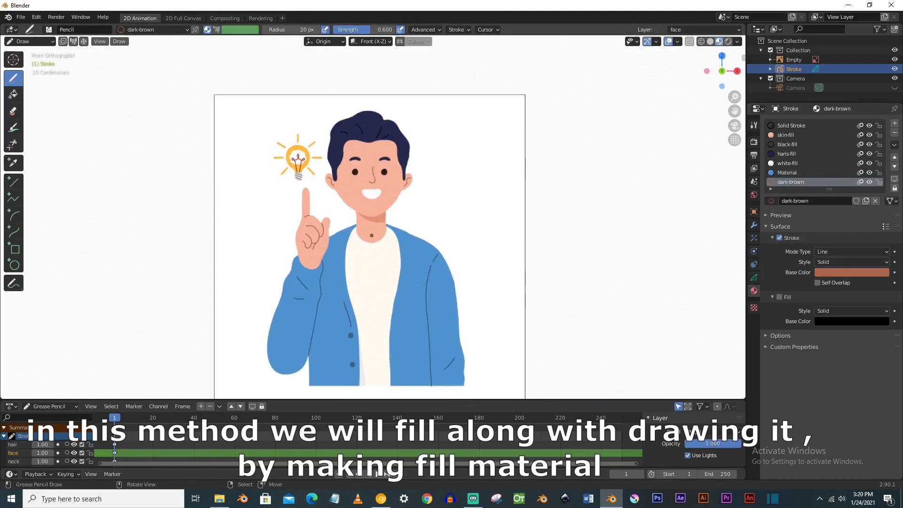
- Select the skin-fill material, set the pencil strength to 1.000 and open the brush's advanced options
scroll(353, 161, "up", 7)
left_click(786, 135)
left_click_drag(364, 30, 400, 30)
left_click(426, 29)
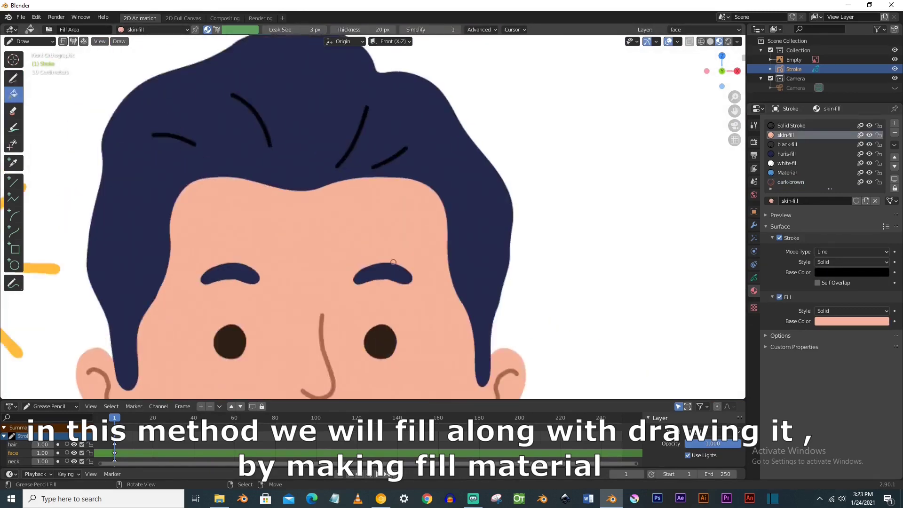
- Trace the whole face outline including hairline, ears and chin with the Draw tool and the skin-fill material
scroll(356, 133, "down", 2)
left_click(13, 78)
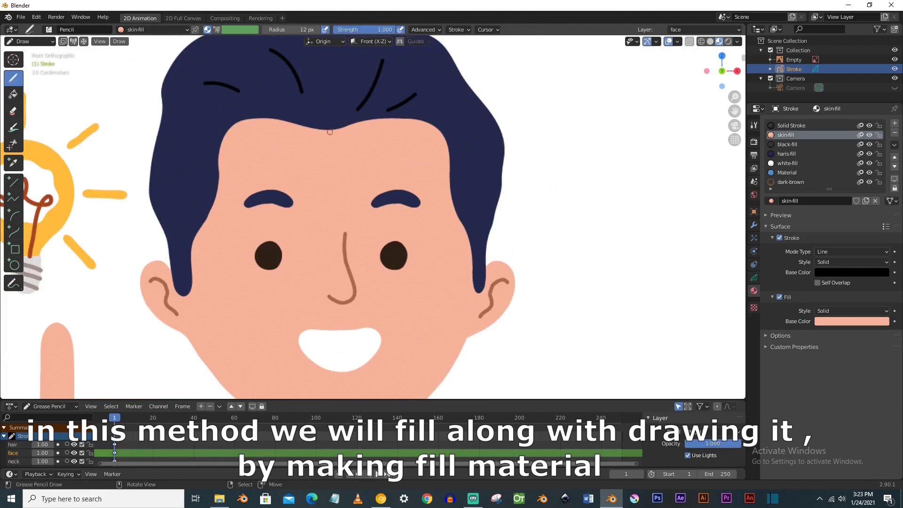
mouse_move(445, 135)
left_mouse_down()
mouse_move(472, 275)
mouse_move(501, 263)
mouse_move(512, 305)
mouse_move(462, 339)
mouse_move(424, 398)
left_mouse_up()
middle_click_drag(424, 397, 436, 332, "shift")
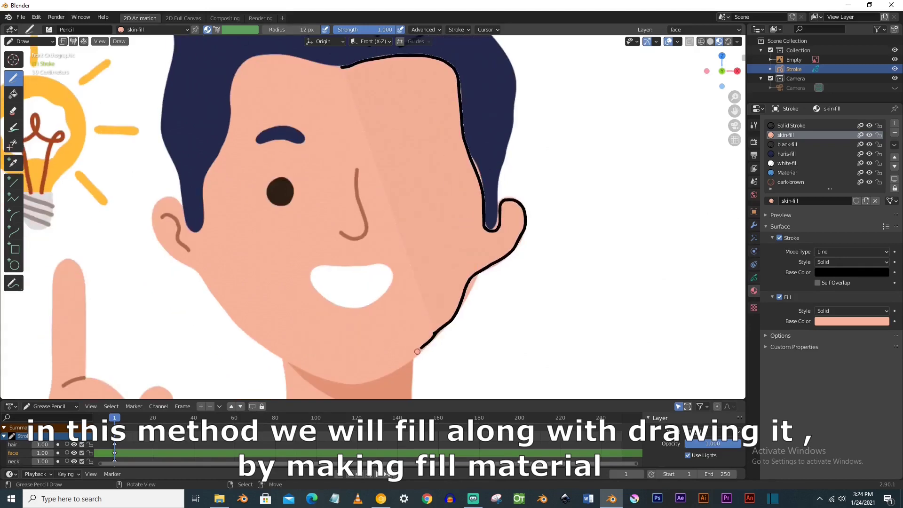
mouse_move(301, 370)
left_mouse_down()
mouse_move(235, 329)
mouse_move(155, 204)
mouse_move(185, 231)
mouse_move(205, 186)
mouse_move(221, 94)
mouse_move(292, 57)
left_mouse_up()
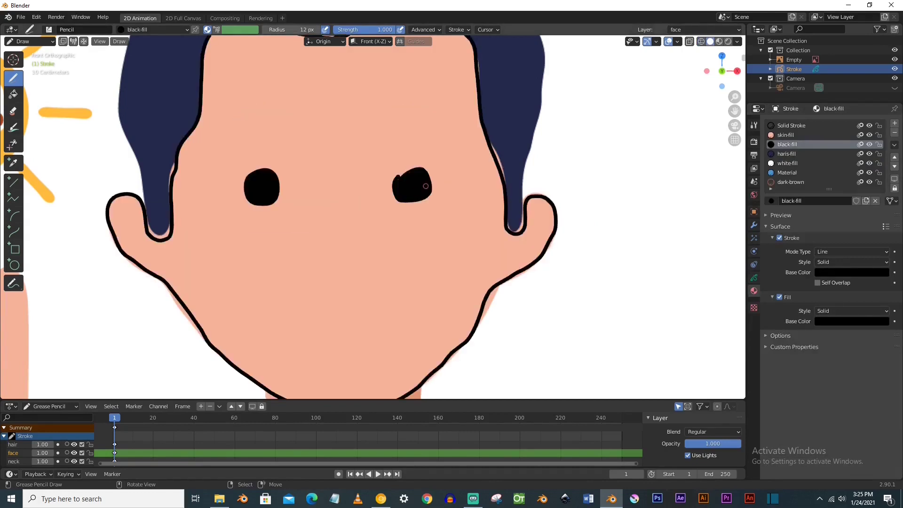
- Erase the misshapen eye to the right of the nose and redraw it over the reference with black-fill
key("e")
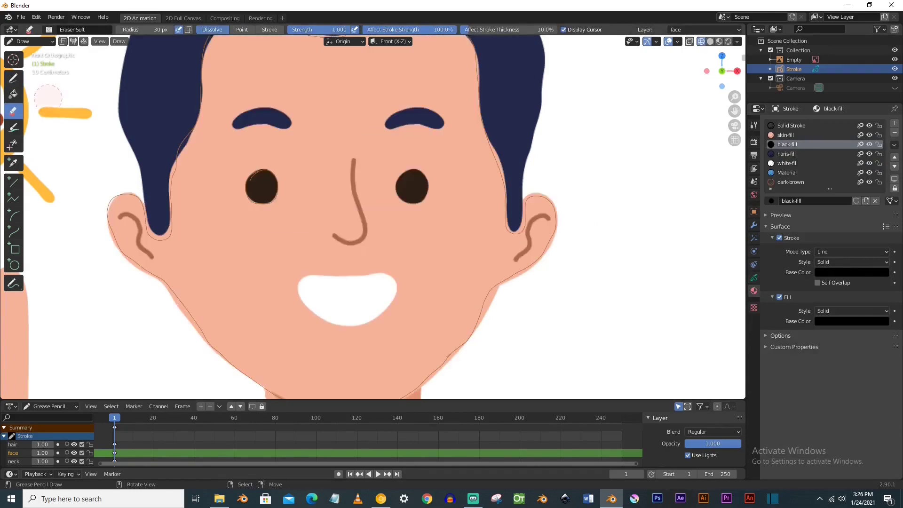
key("d")
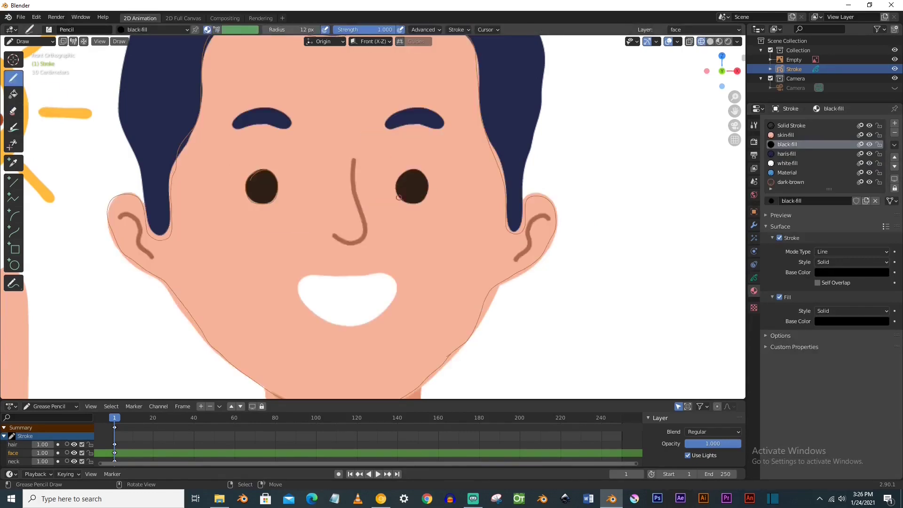
- Trace the nose and inner-ear lines with the dark-brown material, and switch the drawing to Sculpt Mode
left_click(791, 181)
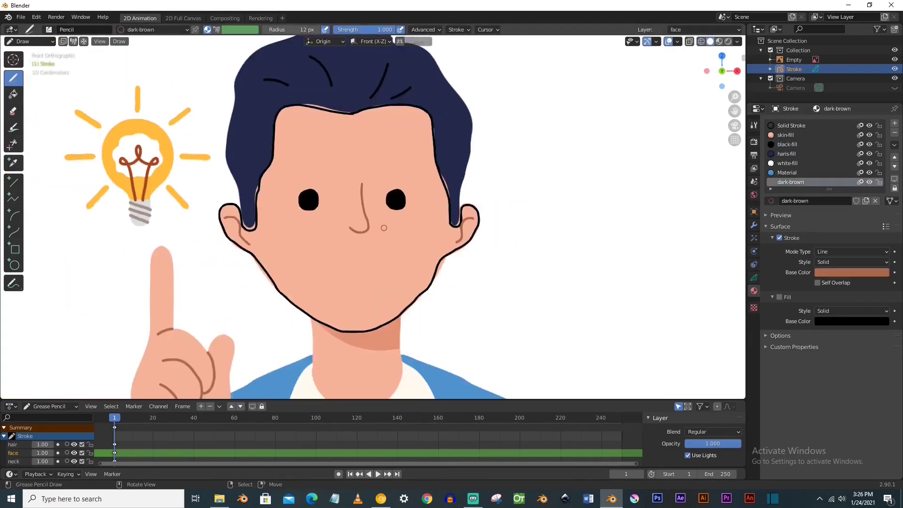
scroll(346, 256, "up", 4)
key("ctrl+Tab")
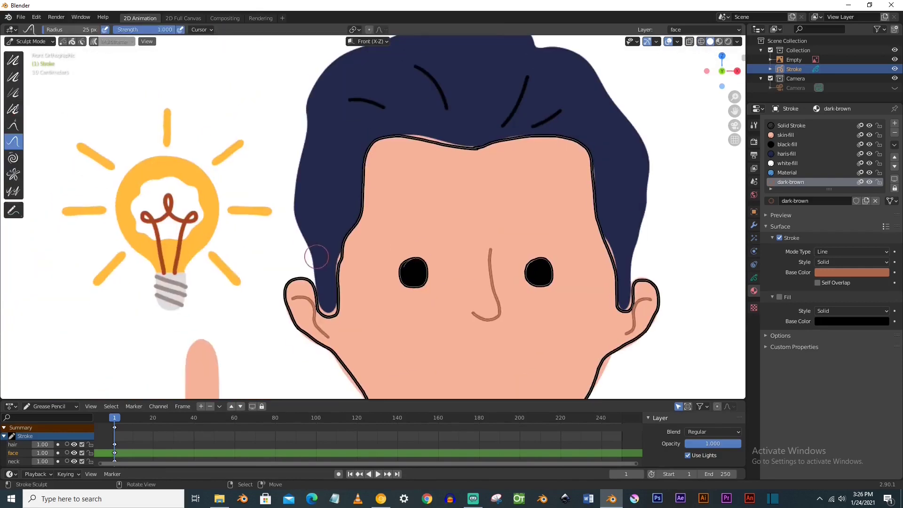
- Reshape the face outline along the hairline, jaw and chin with the Push and Smooth brushes to follow the reference
left_click_drag(417, 149, 466, 144)
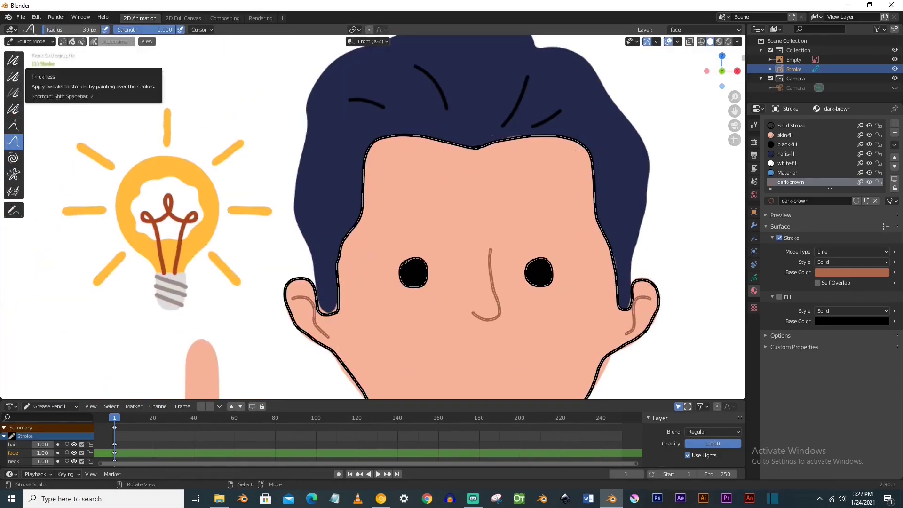
left_click(13, 60)
scroll(369, 299, "down", 2)
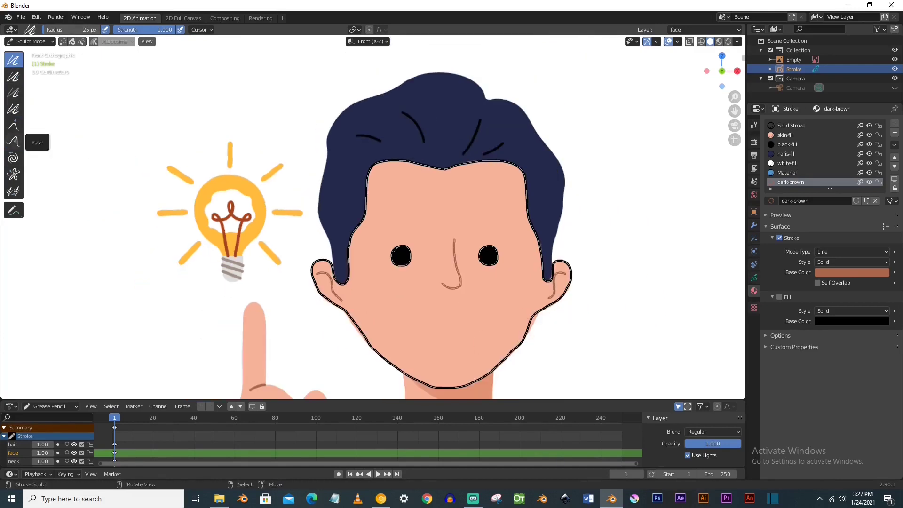
left_click(13, 141)
left_click(13, 60)
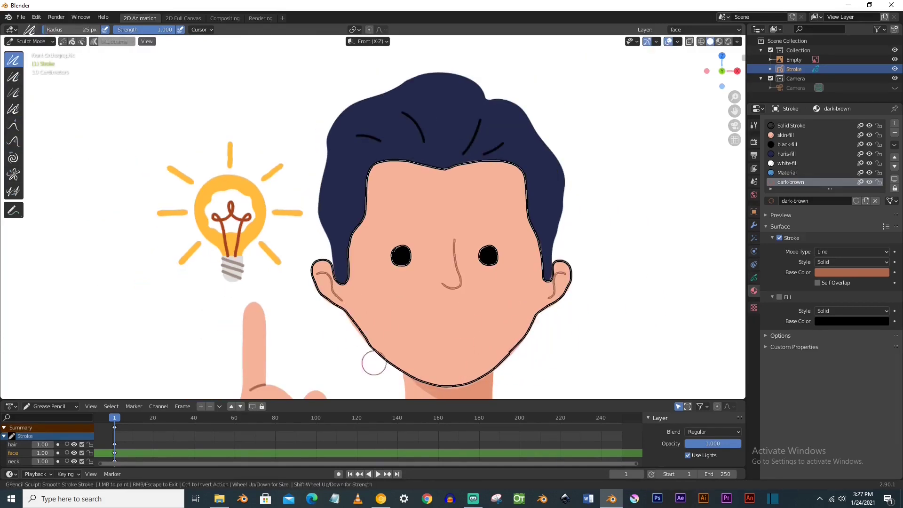
left_click_drag(374, 363, 365, 338)
left_click(13, 141)
left_click_drag(503, 354, 505, 356)
left_click_drag(366, 326, 360, 331)
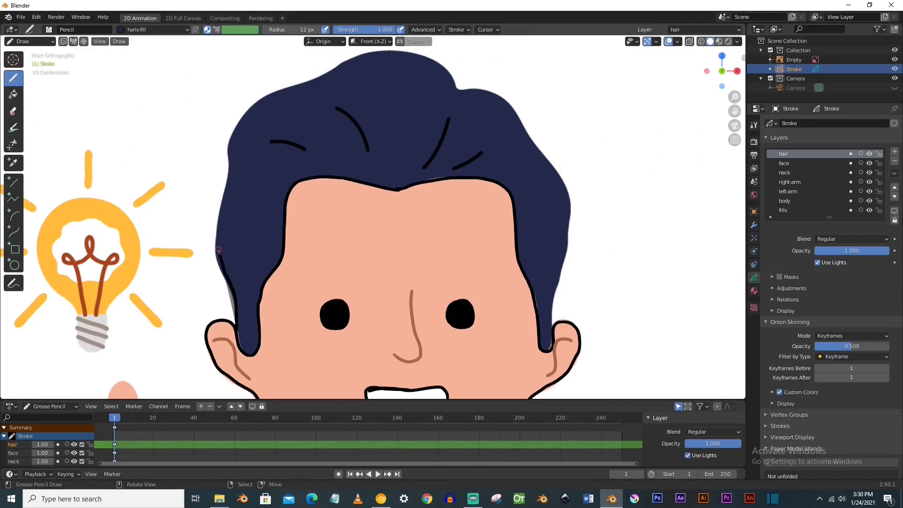
- Trace the whole hair silhouette on the hair layer with the haris-fill material
mouse_move(372, 53)
left_mouse_down()
mouse_move(506, 100)
mouse_move(544, 151)
mouse_move(568, 209)
mouse_move(548, 346)
mouse_move(512, 191)
mouse_move(315, 169)
left_mouse_up()
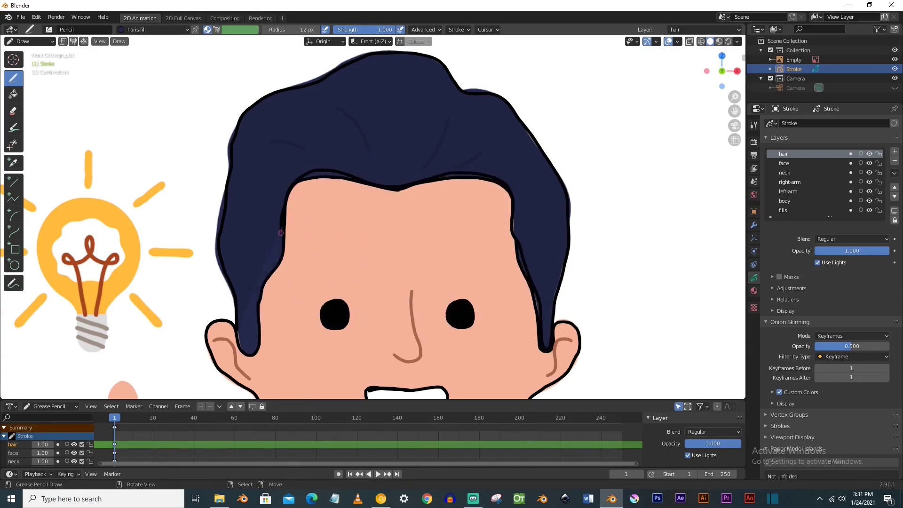
key("z")
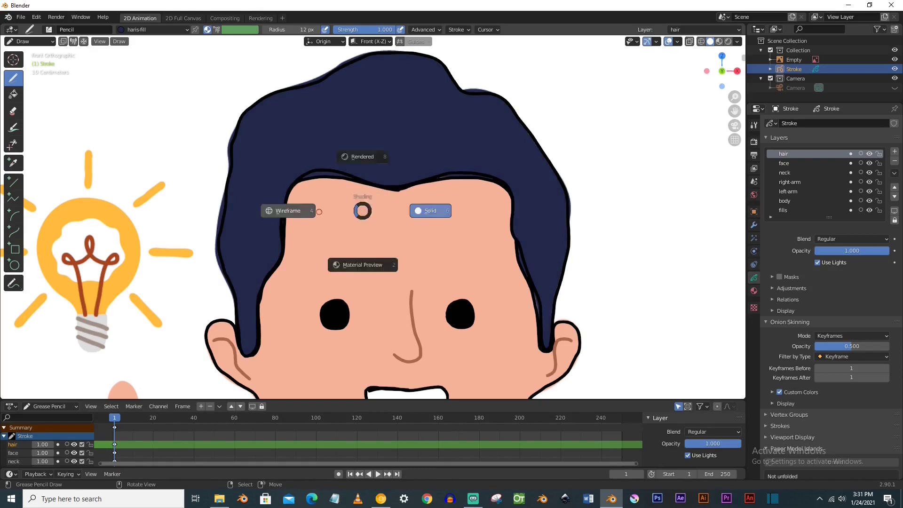
scroll(363, 210, "down", 3)
- Hide the reference image, lock the face layer and push the hair outline against the face's hairline in Sculpt Mode
left_click(895, 60)
key("ctrl+Tab")
scroll(310, 158, "up", 3)
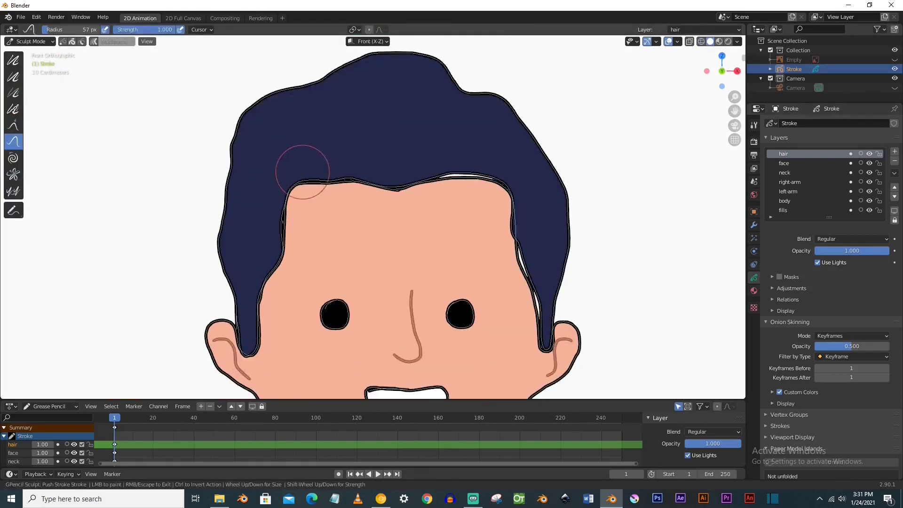
left_click(879, 163)
mouse_move(319, 164)
left_mouse_down()
mouse_move(482, 159)
mouse_move(510, 229)
left_mouse_up()
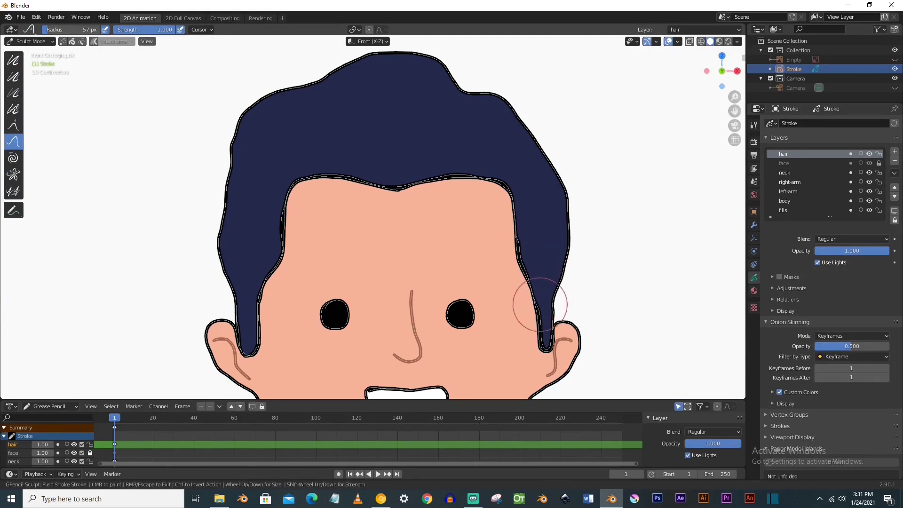
left_click_drag(540, 305, 460, 207)
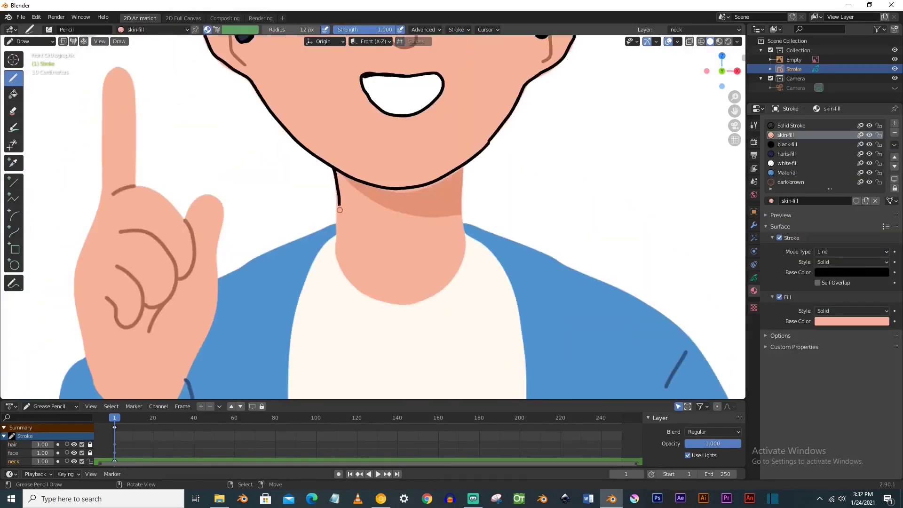
- Trace the neck outline down to the collar on the neck layer with the skin-fill material
mouse_move(366, 294)
left_mouse_down()
mouse_move(467, 264)
mouse_move(459, 164)
left_mouse_up()
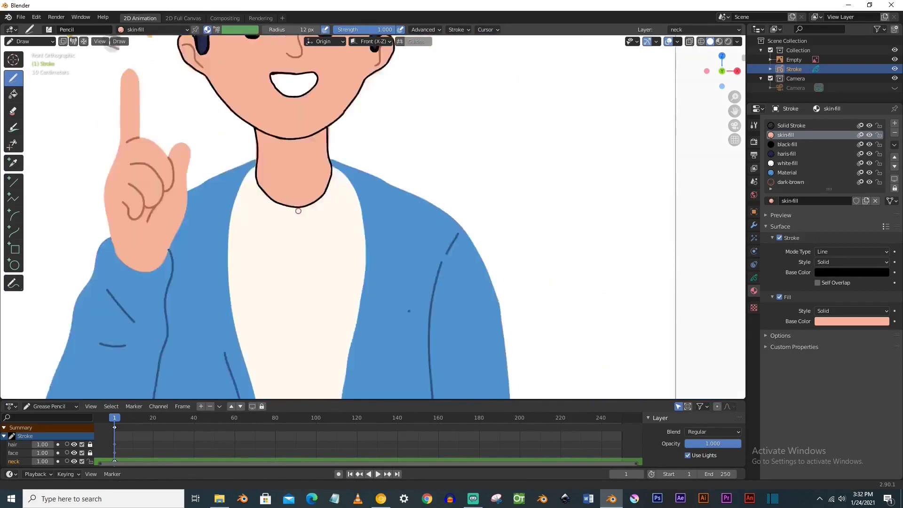
scroll(304, 159, "down", 2)
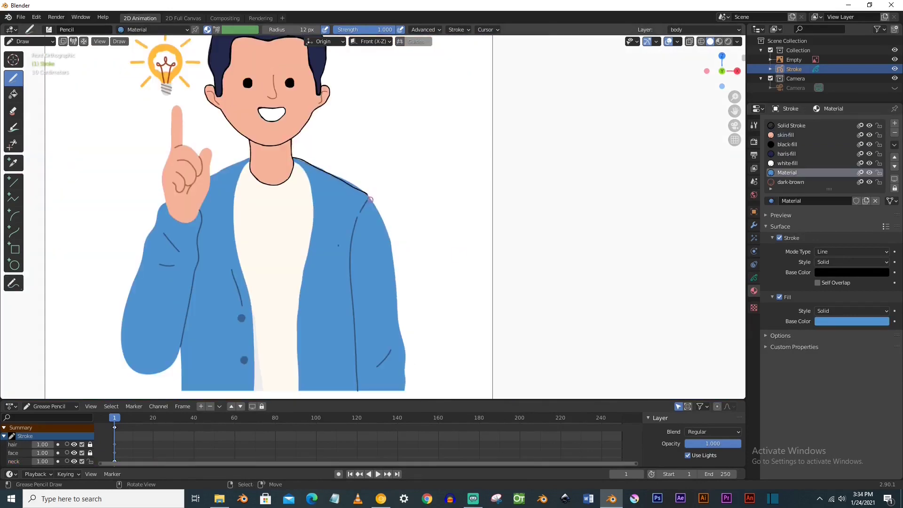
- Trace the jacket half on the lowered-arm side on the body layer with the blue fill material
mouse_move(357, 355)
left_mouse_down()
mouse_move(321, 391)
mouse_move(298, 382)
left_mouse_up()
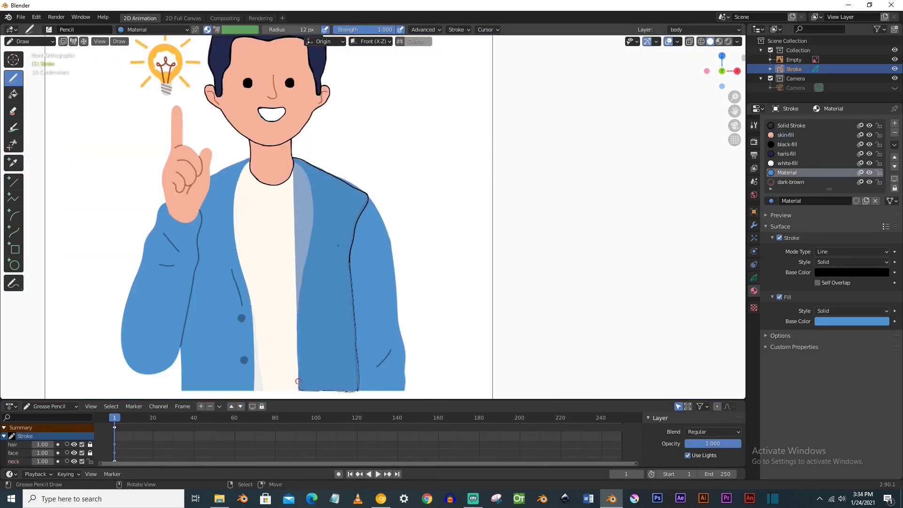
left_click_drag(289, 154, 293, 158)
scroll(342, 289, "up", 2)
mouse_move(341, 289)
middle_mouse_down("shift")
mouse_move(345, 226)
mouse_move(396, 241)
middle_mouse_up("shift")
- Push the inner edge of that jacket half onto the reference in Sculpt Mode and select the Smooth brush
left_click(30, 41)
left_click(30, 71)
left_click_drag(336, 306, 331, 305)
left_click(13, 60)
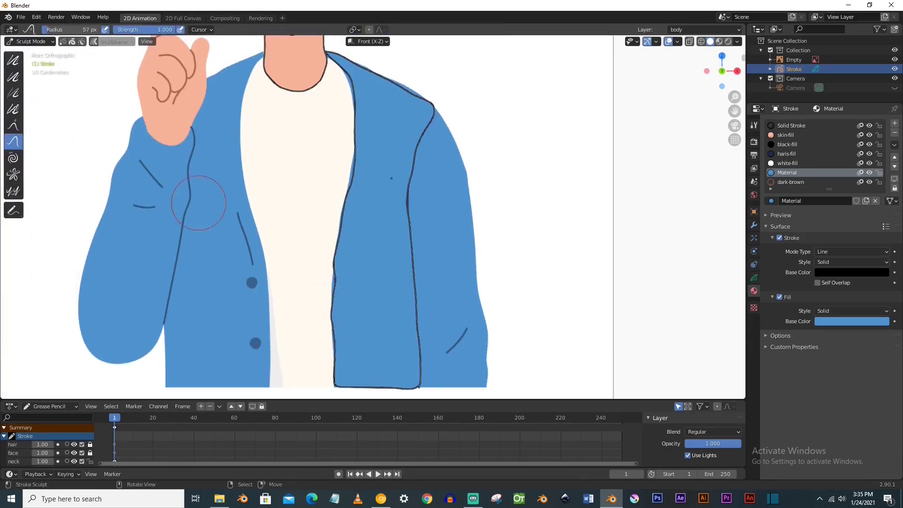
scroll(199, 203, "down", 1)
- Return to Draw mode and trace the jacket half on the raised-arm side with the blue fill material
left_click(30, 42)
left_click(30, 80)
mouse_move(299, 153)
middle_mouse_down("shift")
mouse_move(337, 186)
mouse_move(400, 174)
middle_mouse_up("shift")
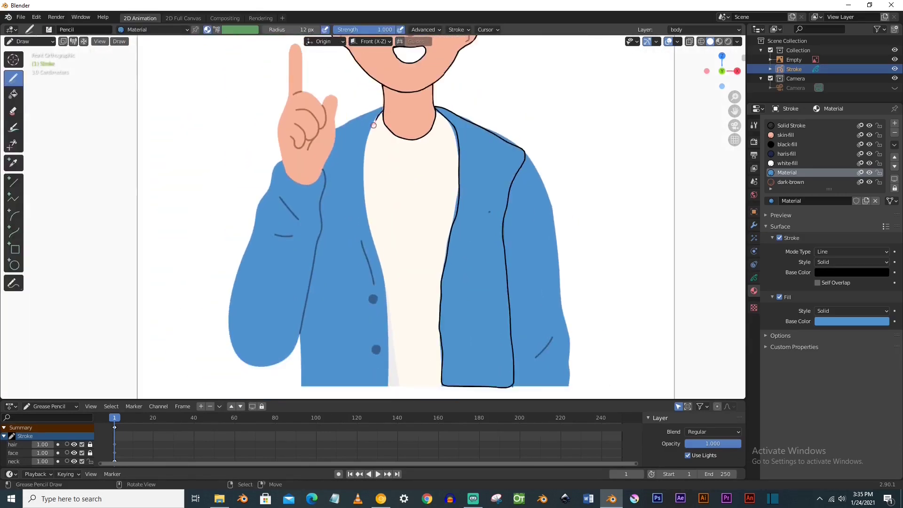
mouse_move(370, 238)
left_mouse_down()
mouse_move(385, 382)
mouse_move(329, 390)
mouse_move(299, 346)
left_mouse_up()
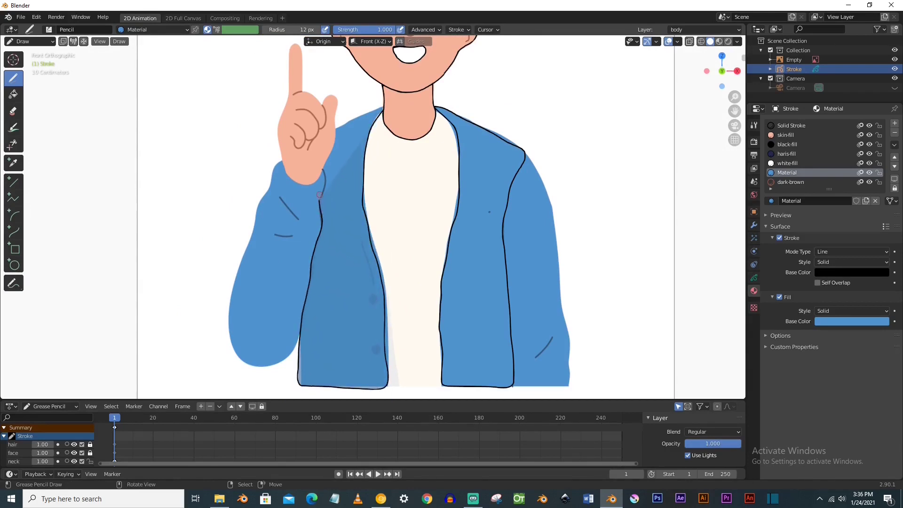
left_click_drag(364, 113, 384, 108)
scroll(397, 170, "up", 1)
middle_click_drag(397, 169, 365, 108, "shift")
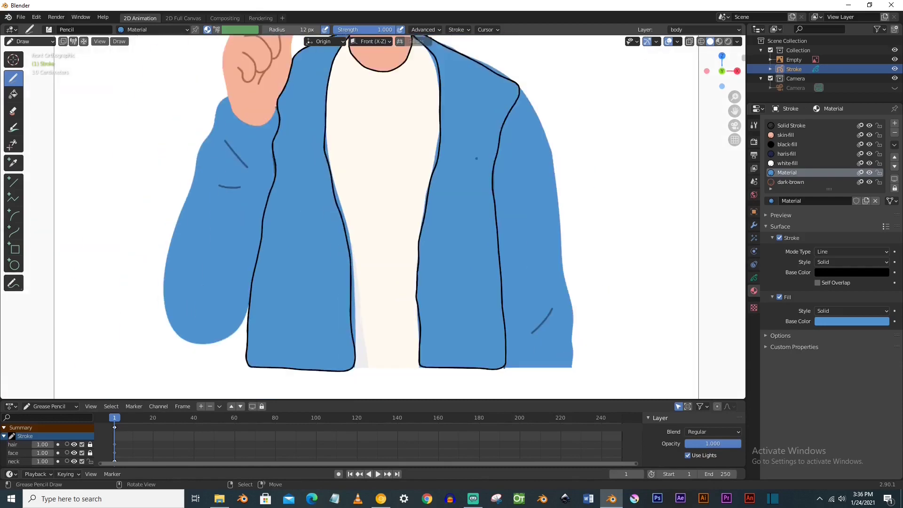
- Refine the inner edge of the raised-arm jacket half in Sculpt Mode and select the Smooth brush
left_click(29, 41)
left_click(30, 71)
left_click_drag(334, 315, 339, 323)
left_click(13, 60)
scroll(291, 337, "down", 1)
- Trace the lowered arm's sleeve in Draw mode on the left-arm layer with the blue fill material
left_click(29, 42)
left_click(30, 80)
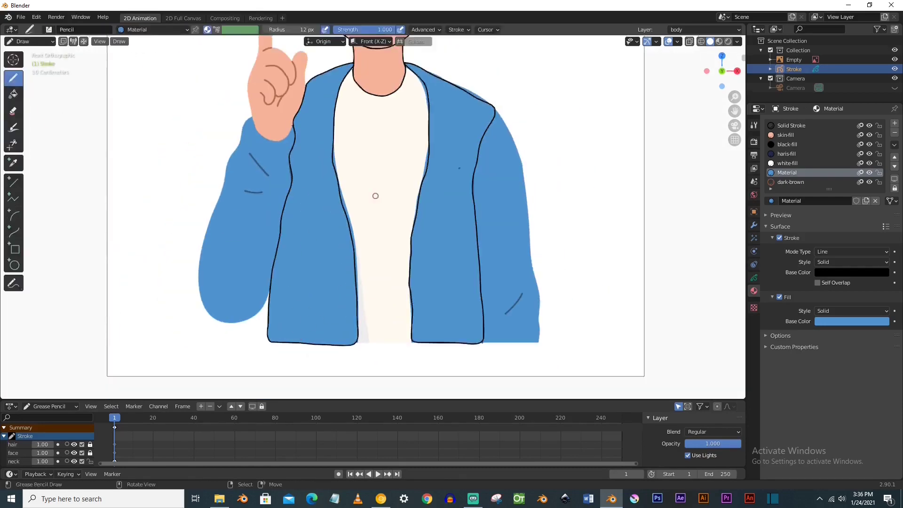
middle_click_drag(375, 196, 286, 218, "shift")
left_click(754, 278)
left_click(790, 182)
left_click(788, 191)
left_click(754, 291)
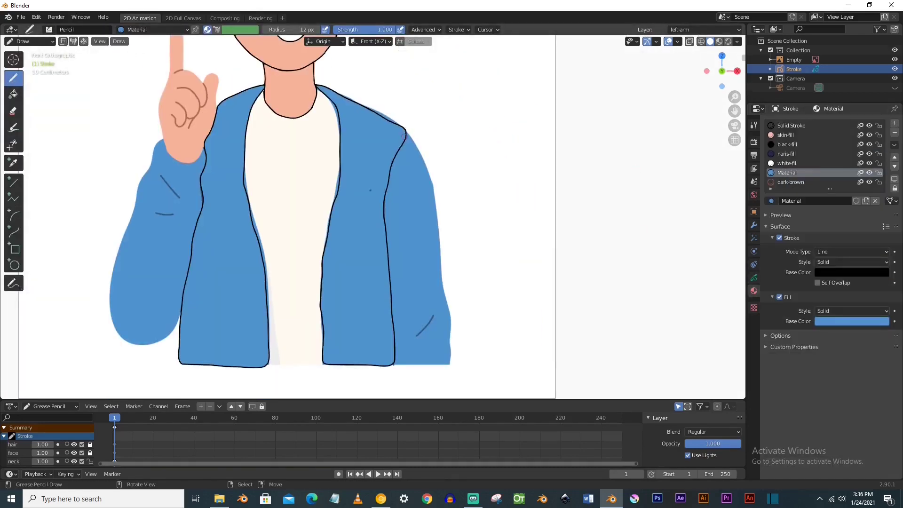
left_click_drag(451, 339, 390, 362)
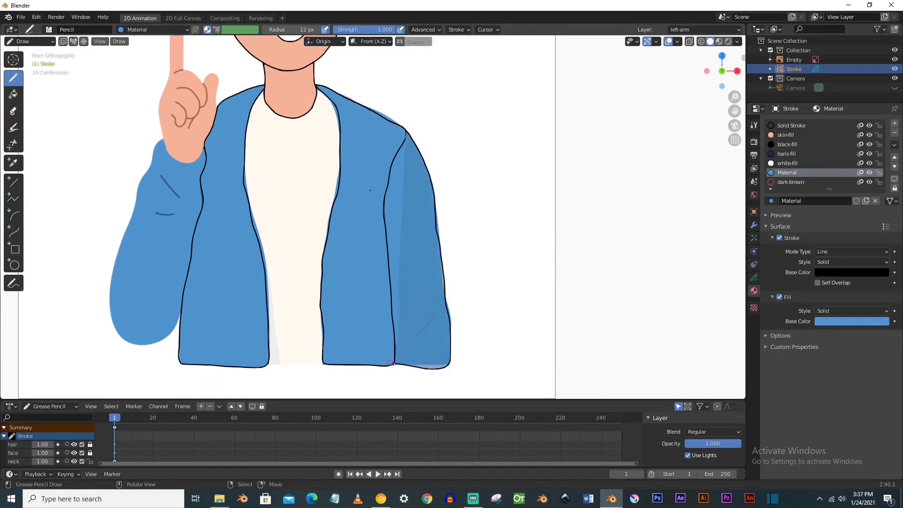
left_click_drag(398, 151, 408, 134)
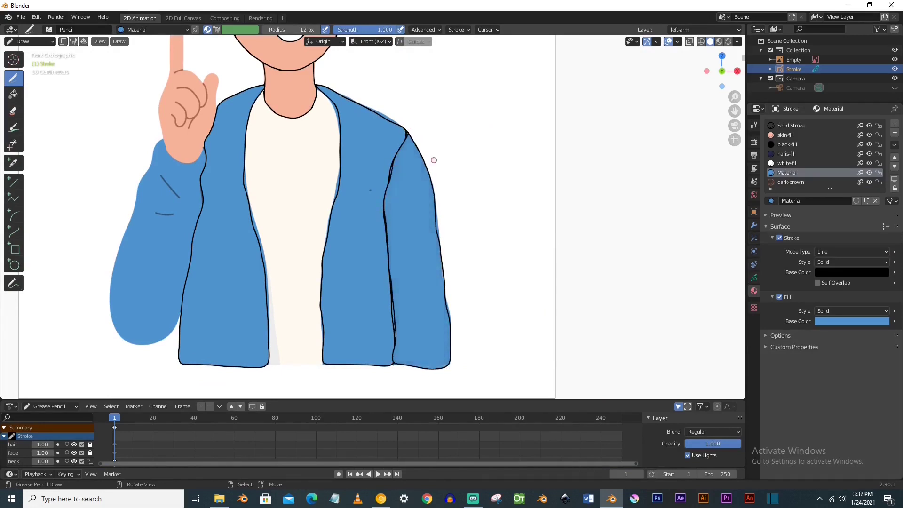
- Push the lowered sleeve's outer edge to match the reference in Sculpt Mode
key("ctrl+Tab")
scroll(302, 165, "up", 3)
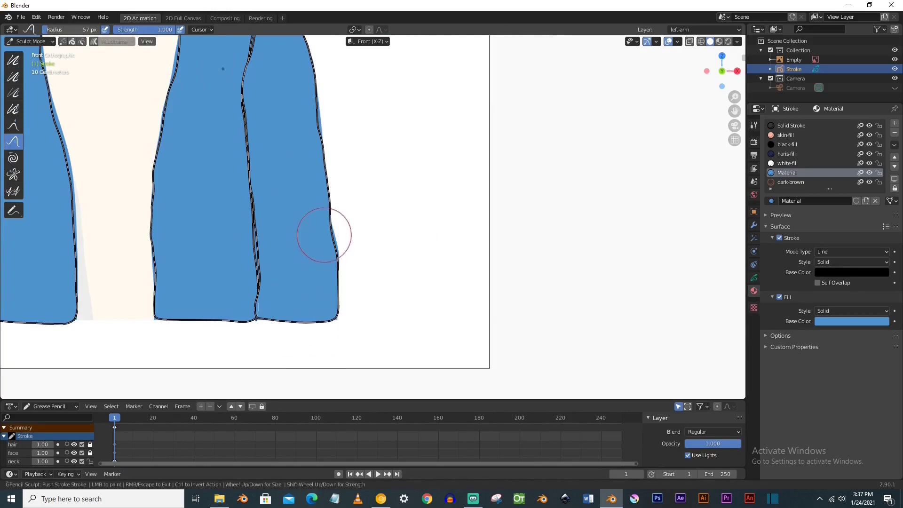
scroll(305, 160, "down", 1)
scroll(305, 160, "down", 5)
- Trace the raised arm's sleeve from the jacket seam around the elbow to the cuff with the blue fill material
left_click(30, 41)
left_click(28, 70)
scroll(329, 237, "up", 4)
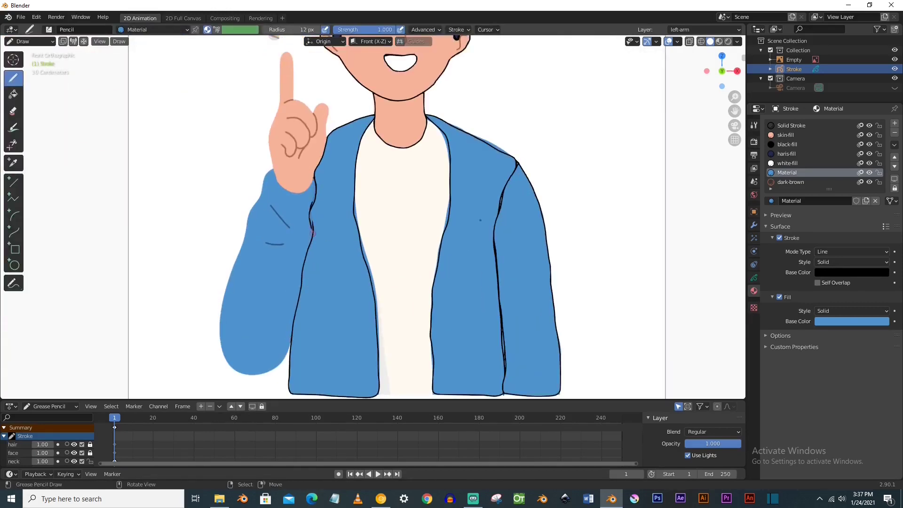
left_click_drag(251, 374, 223, 349)
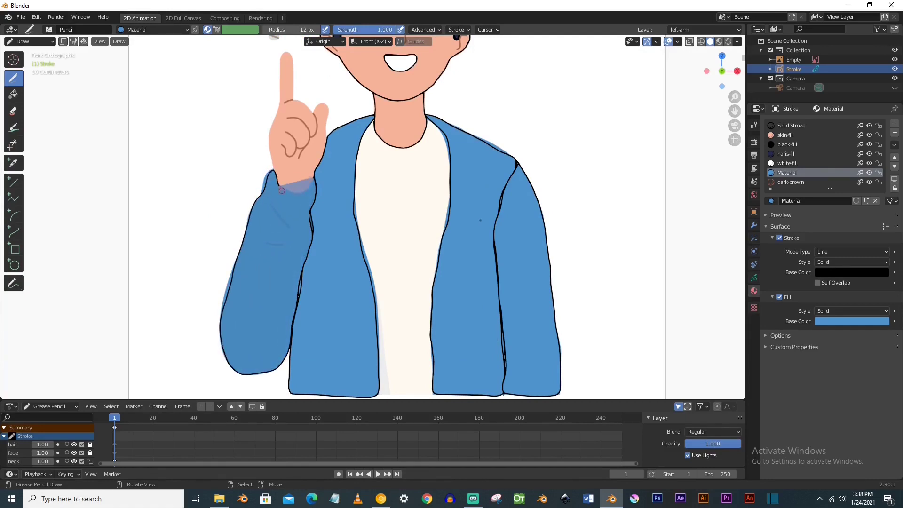
left_click_drag(316, 188, 314, 181)
scroll(315, 184, "up", 1)
mouse_move(316, 184)
middle_mouse_down("shift")
mouse_move(333, 247)
mouse_move(412, 151)
middle_mouse_up("shift")
- Move the raised arm's sleeve stroke to the right-arm layer and make that layer active
left_click(754, 278)
key("Tab")
key("m")
left_click(273, 178)
mouse_move(282, 179)
middle_mouse_down("shift")
mouse_move(303, 246)
mouse_move(379, 289)
middle_mouse_up("shift")
left_click(790, 182)
- Push the raised sleeve's cuff edge around the wrist in Sculpt Mode
scroll(344, 229, "up", 2)
key("ctrl+Tab")
left_click_drag(406, 297, 414, 289)
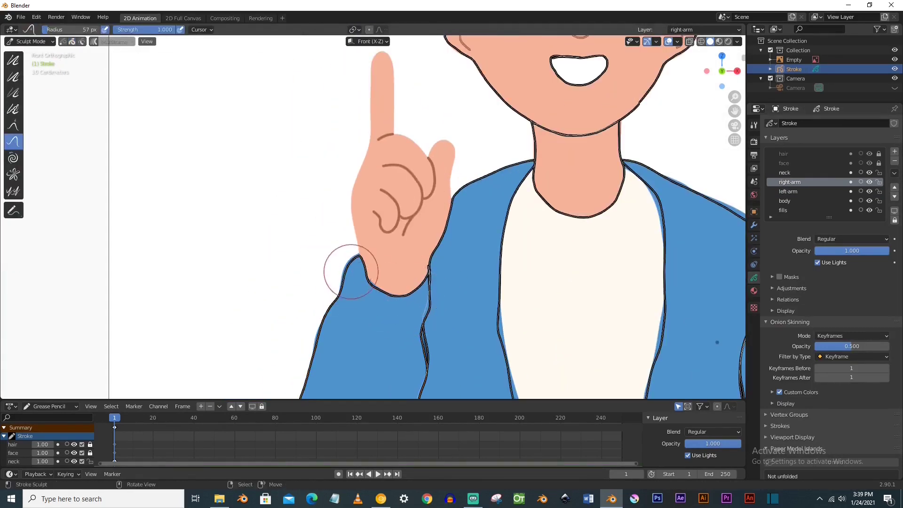
- Return to Draw mode on the right-arm layer and select the skin-fill material for the raised hand
left_click(30, 41)
left_click(24, 81)
middle_click_drag(358, 255, 295, 308, "shift")
left_click_drag(298, 308, 295, 294)
key("ctrl+z")
left_click(755, 291)
left_click(786, 135)
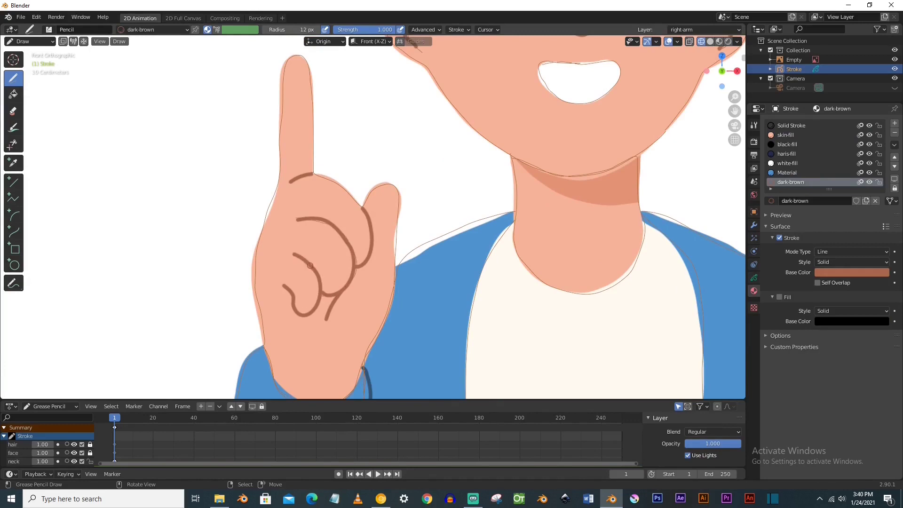
- Check the whole coloured drawing with the reference image hidden and the viewport shading changed
scroll(326, 319, "down", 6)
key("z")
left_click(895, 60)
scroll(612, 165, "down", 2)
mouse_move(612, 164)
middle_mouse_down("shift")
mouse_move(560, 137)
mouse_move(561, 168)
middle_mouse_up("shift")
scroll(553, 172, "up", 4)
key("z")
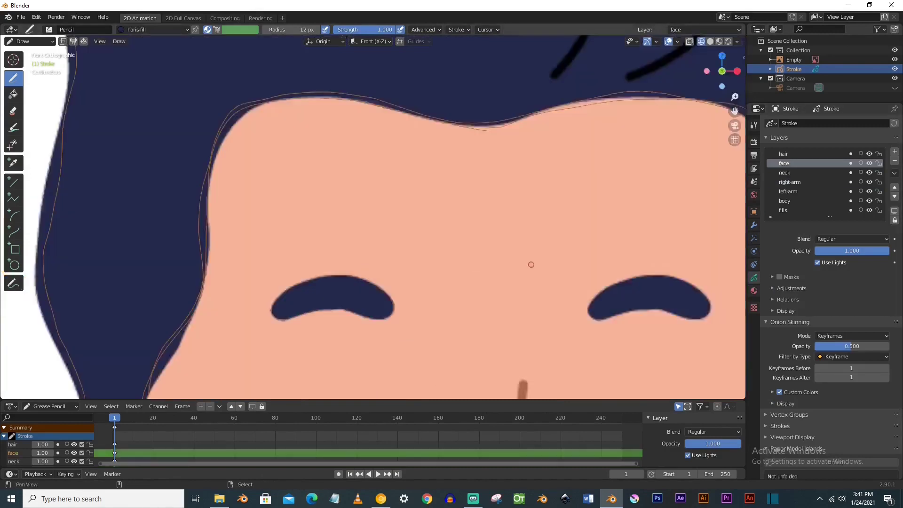
middle_click_drag(531, 265, 388, 271, "shift")
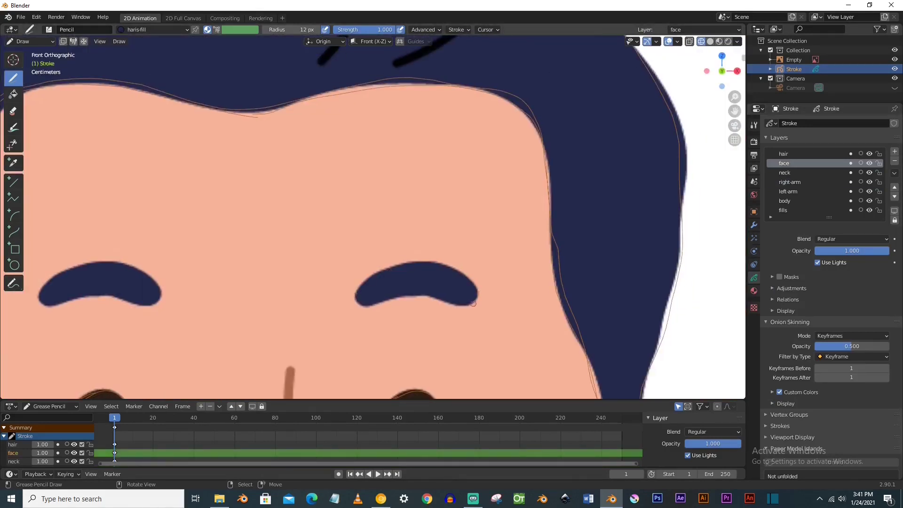
scroll(355, 303, "down", 3)
scroll(405, 298, "up", 4)
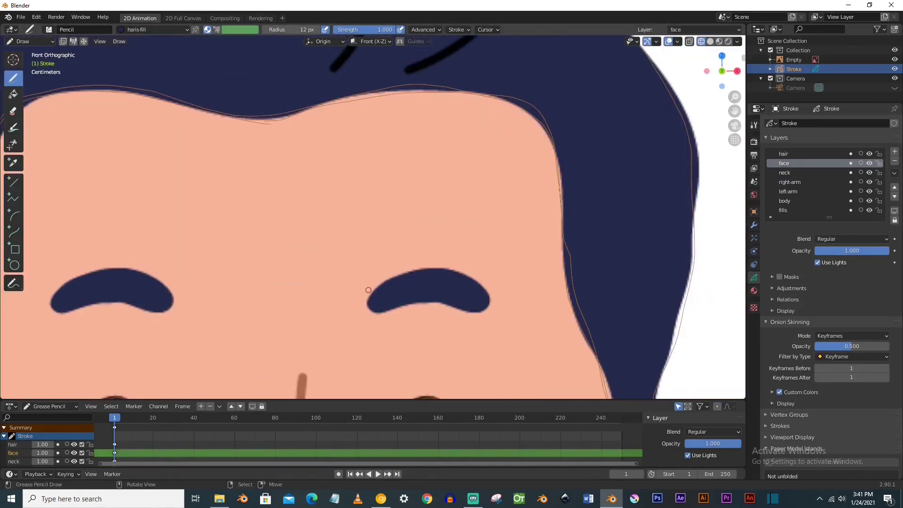
left_click(14, 264)
left_click_drag(369, 294, 490, 311)
key("Escape")
key("z")
left_click(475, 268)
left_click_drag(359, 276, 476, 310)
left_click_drag(417, 292, 411, 276)
key("Escape")
scroll(410, 276, "down", 2)
key("z")
left_click(353, 277)
scroll(356, 301, "up", 3)
- Trace one eyebrow on the face layer using the Draw tool and the haris-fill material
left_click(13, 78)
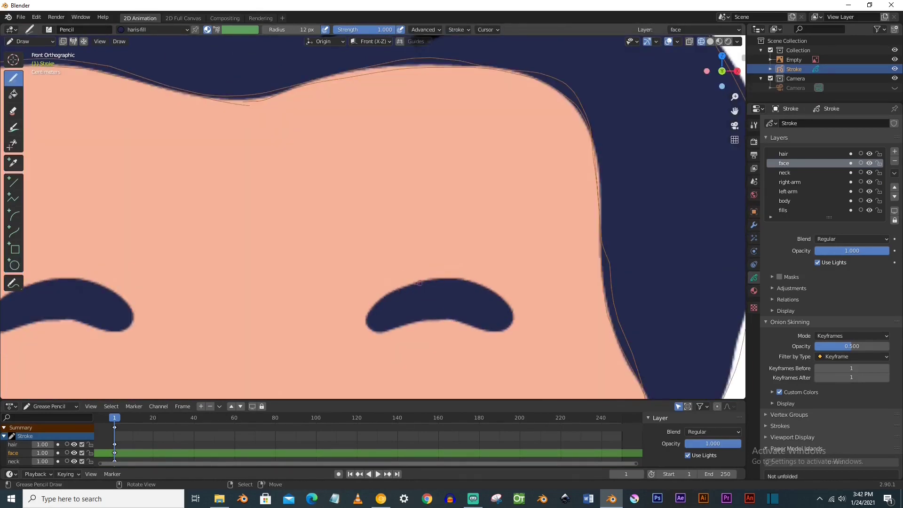
left_click_drag(420, 282, 416, 284)
scroll(419, 283, "down", 4)
key("z")
- Duplicate the eyebrow stroke in Edit Mode and move the copy over the other eyebrow
key("Tab")
key("shift+d")
right_click(226, 235)
scroll(235, 264, "down", 1)
key("g")
key("Return")
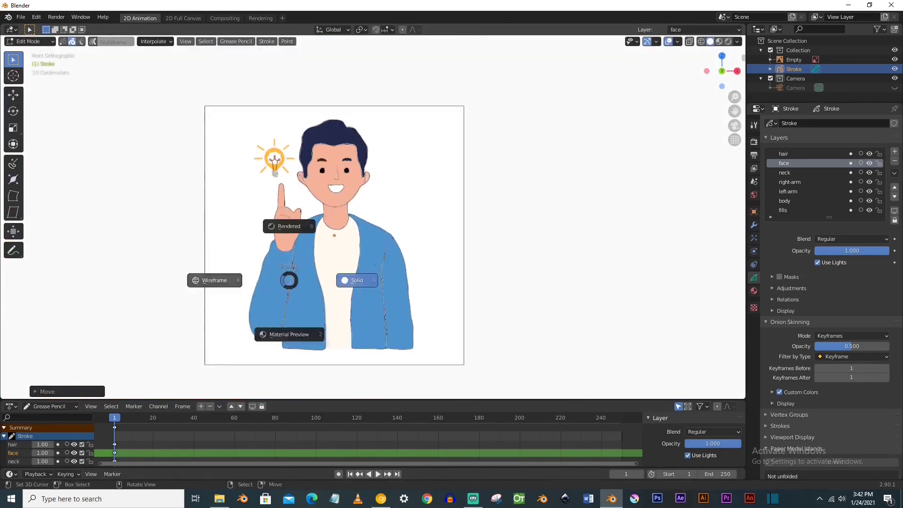
scroll(329, 212, "up", 4)
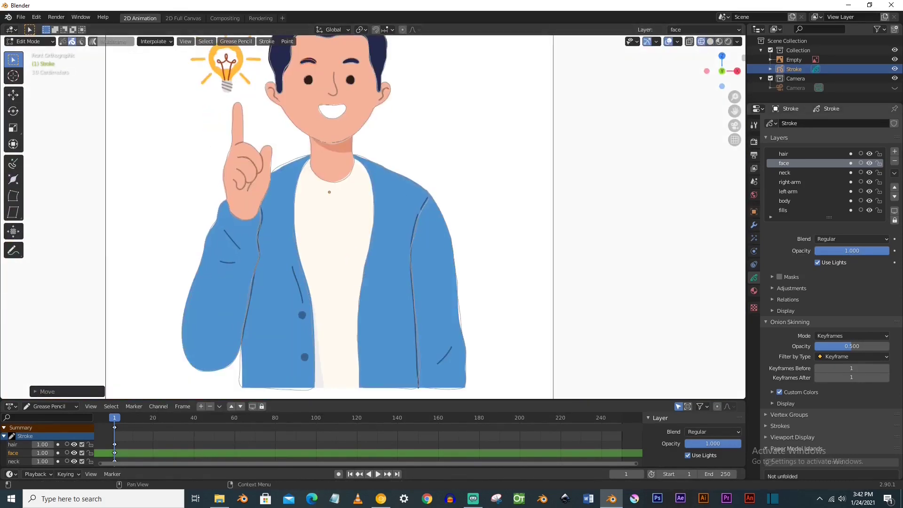
- Trace the jacket's fold line and two buttons on the body layer in Draw mode with the black-fill material
left_click(754, 290)
scroll(367, 221, "up", 2)
middle_click_drag(263, 330, 385, 202, "shift")
scroll(386, 202, "up", 4)
key("Tab")
left_click(754, 277)
left_click(785, 201)
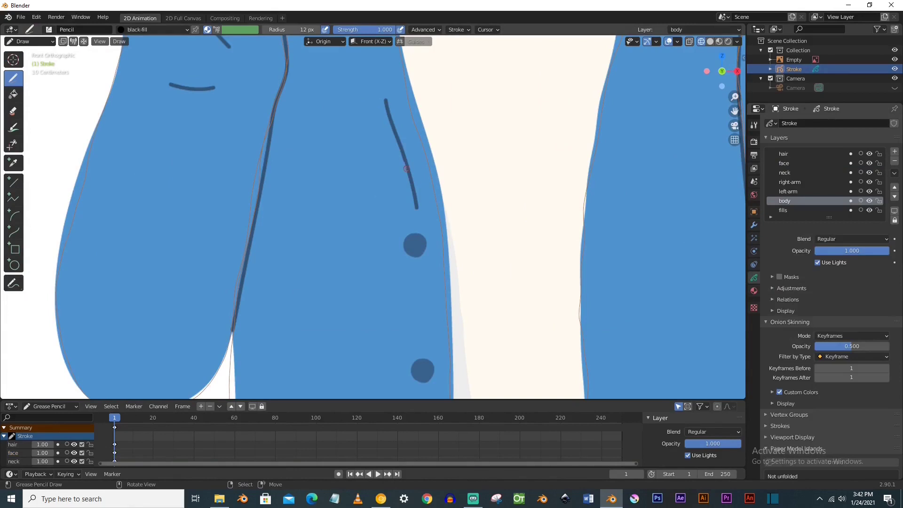
left_click(754, 290)
scroll(444, 201, "up", 3)
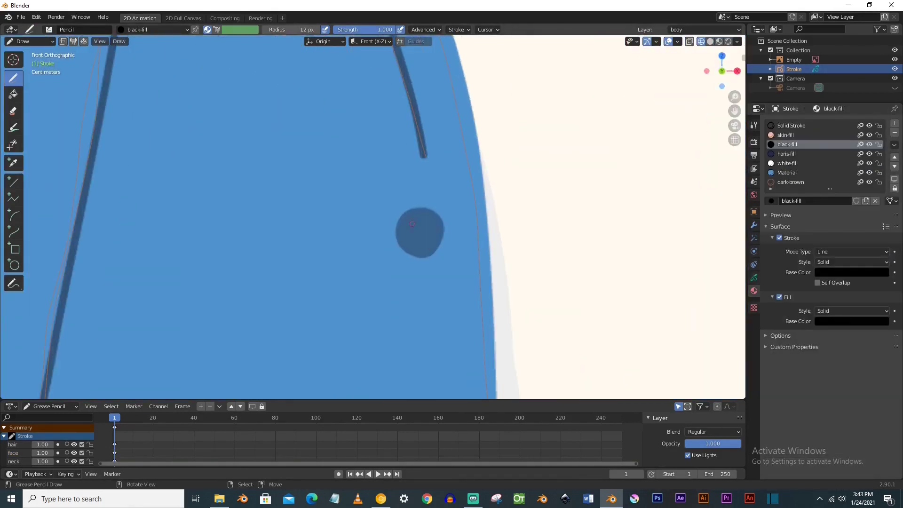
middle_click_drag(429, 379, 430, 199, "shift")
scroll(430, 200, "up", 1)
middle_click_drag(458, 317, 371, 191, "shift")
scroll(372, 190, "up", 2)
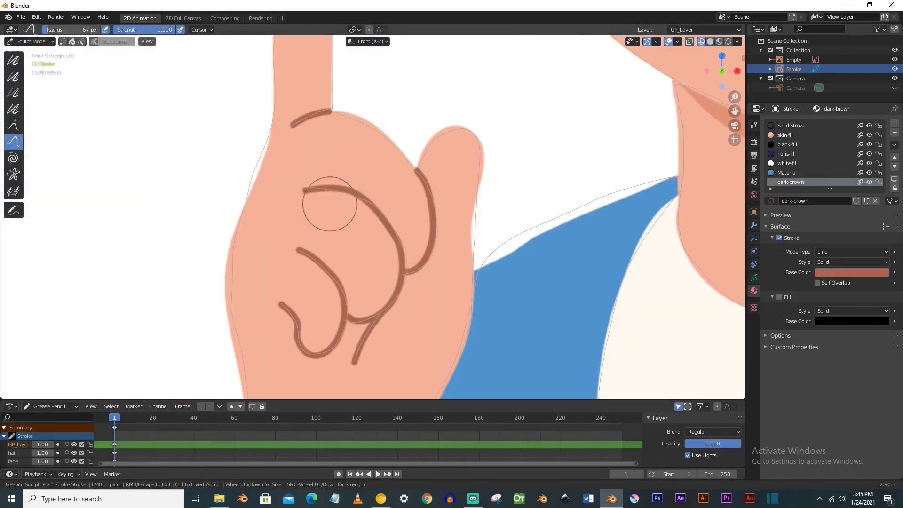
- Reshape the raised hand's finger crease lines with the Push brush, and switch to the Smooth brush
left_click_drag(437, 275, 389, 300)
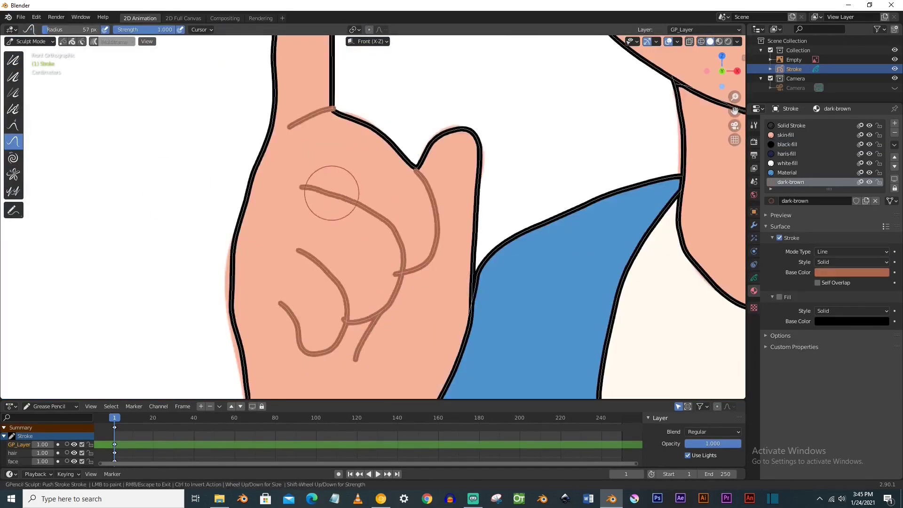
mouse_move(298, 197)
left_mouse_down()
mouse_move(351, 204)
mouse_move(403, 258)
left_mouse_up()
left_click(13, 60)
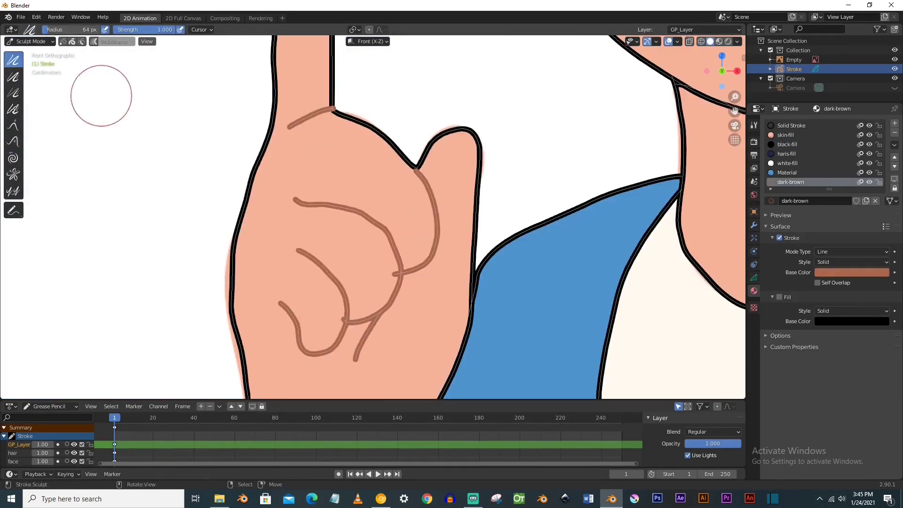
scroll(423, 297, "down", 8)
- Switch to Object Mode and move the reference image along the X axis to stand beside the finished drawing
left_click(30, 42)
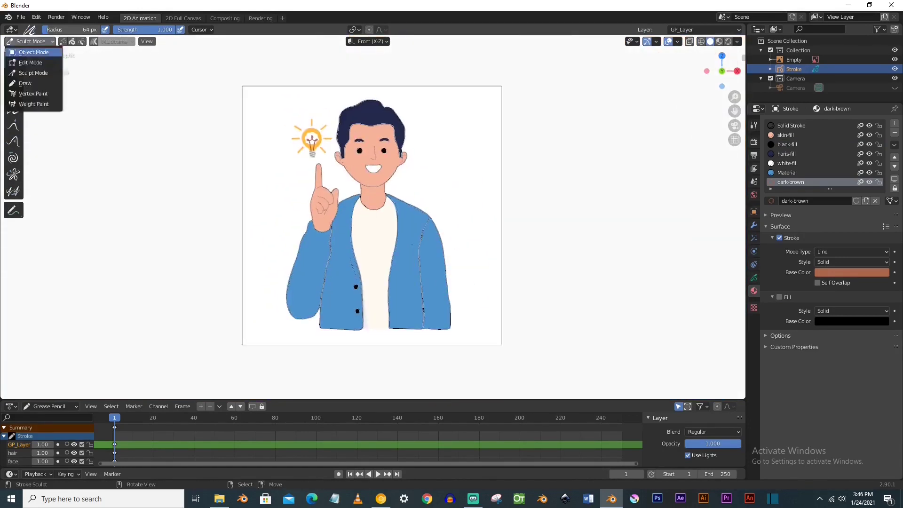
left_click(29, 47)
scroll(372, 212, "down", 3)
left_click(13, 94)
left_click(795, 60)
key("KP_3")
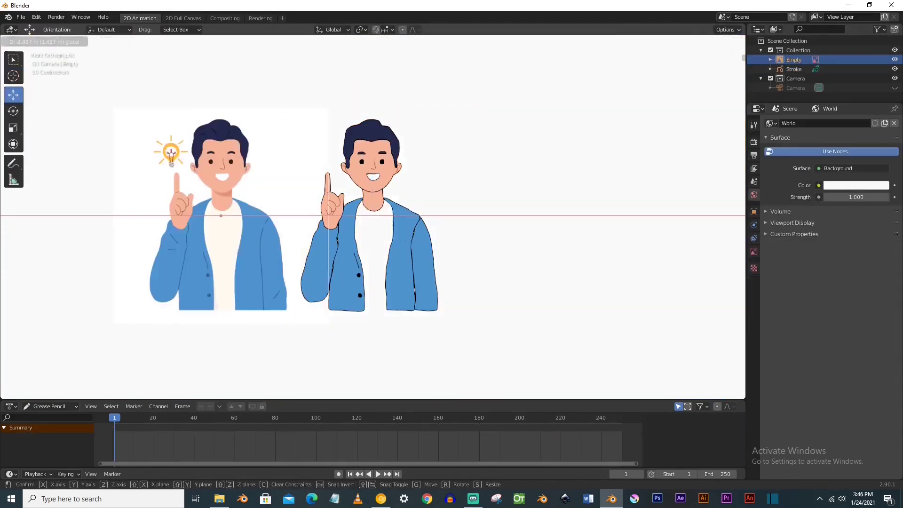